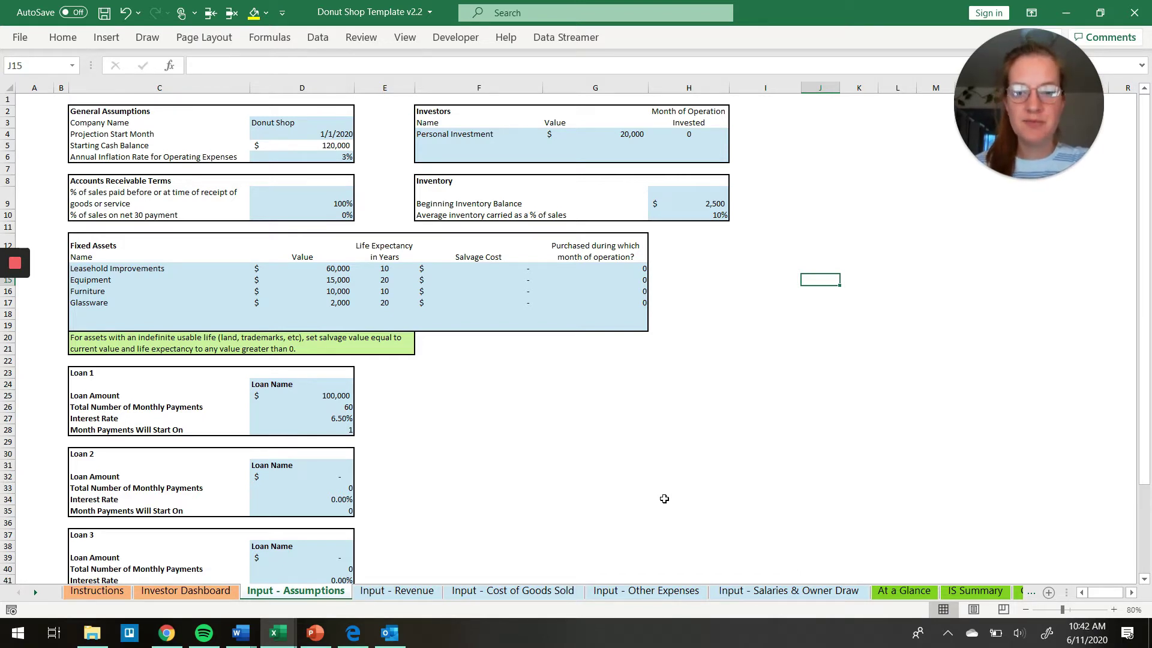
Step: Glance at Input - Revenue, then scroll back through the Input - Assumptions sheet
{"action": "left_click", "coordinate": [397, 591]}
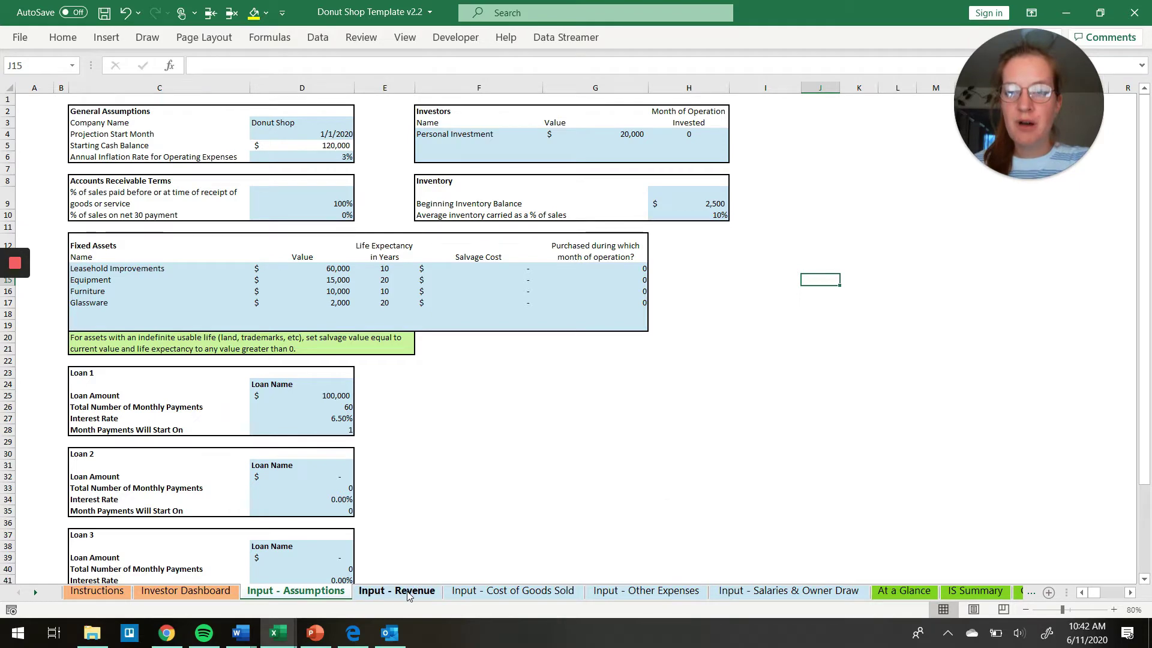
{"action": "scroll", "coordinate": [444, 327], "scroll_direction": "down", "scroll_amount": 1}
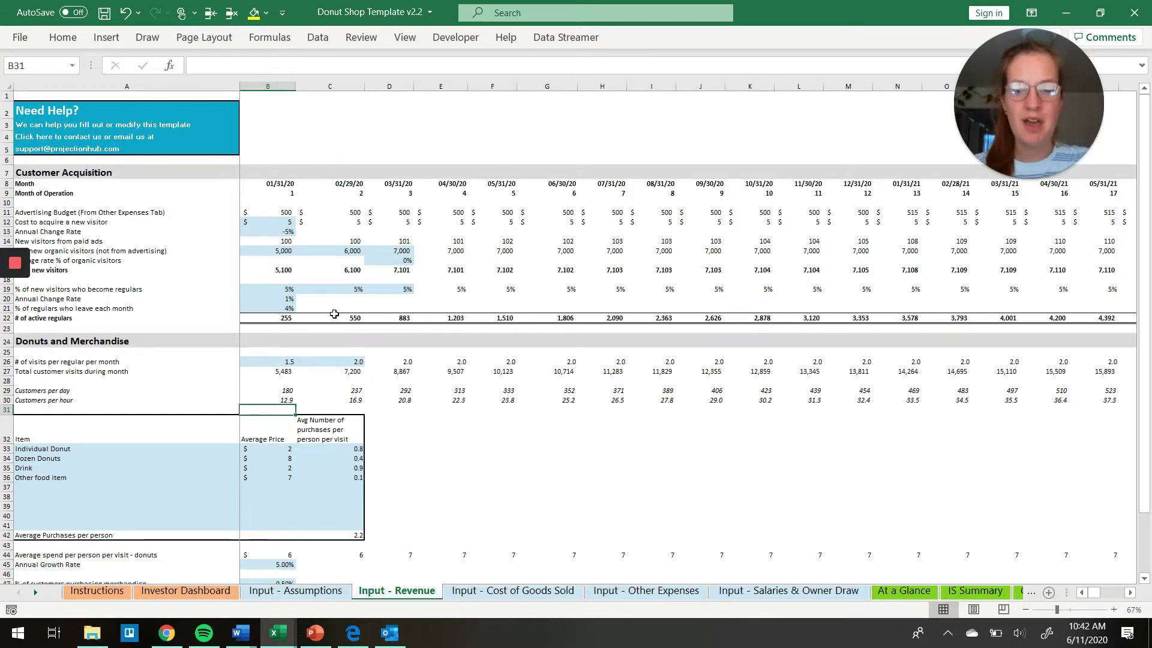
{"action": "left_click", "coordinate": [329, 591]}
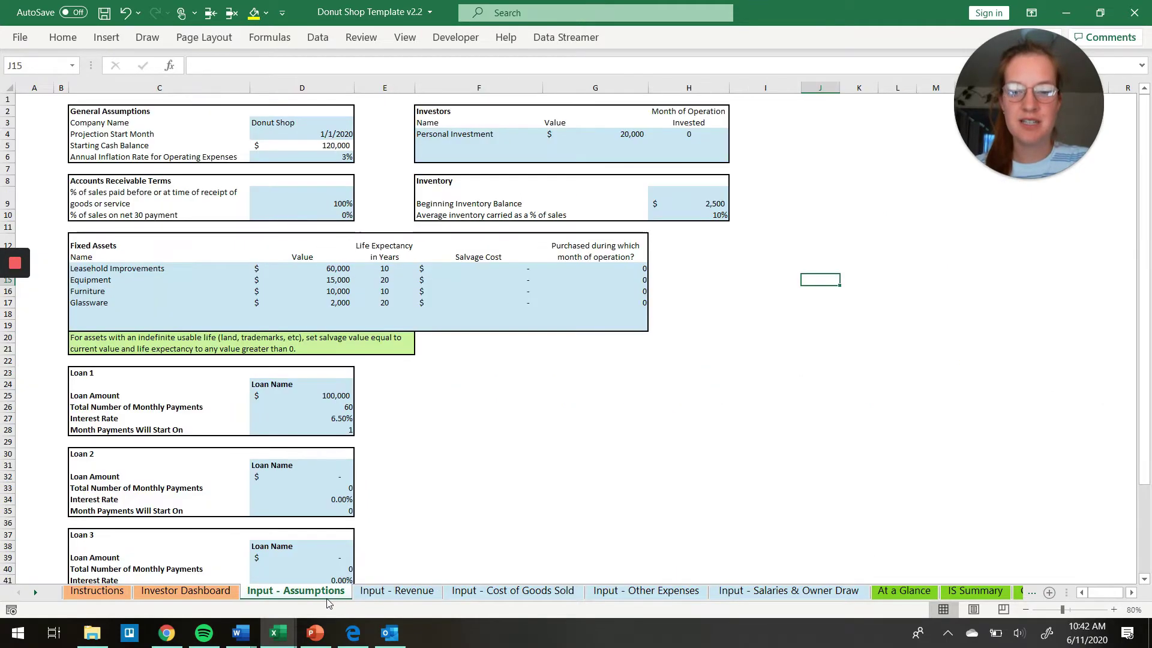
{"action": "left_click", "coordinate": [504, 468]}
{"action": "scroll", "coordinate": [504, 471], "scroll_direction": "up", "scroll_amount": 1}
{"action": "scroll", "coordinate": [504, 472], "scroll_direction": "down", "scroll_amount": 1}
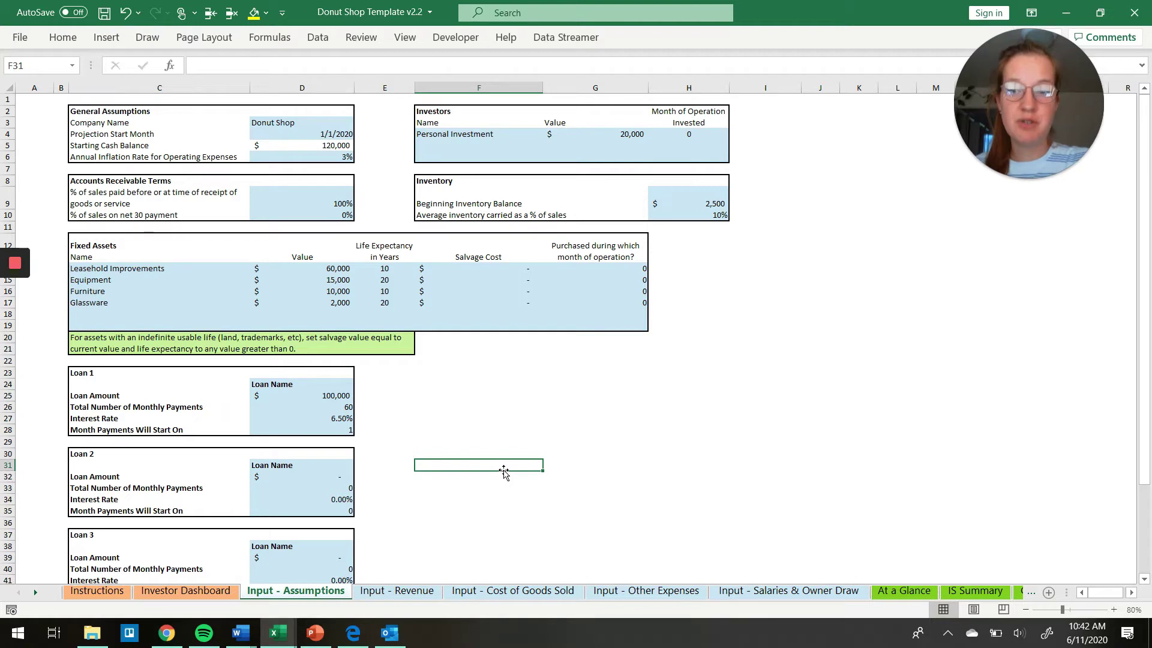
{"action": "scroll", "coordinate": [420, 435], "scroll_direction": "down", "scroll_amount": 1}
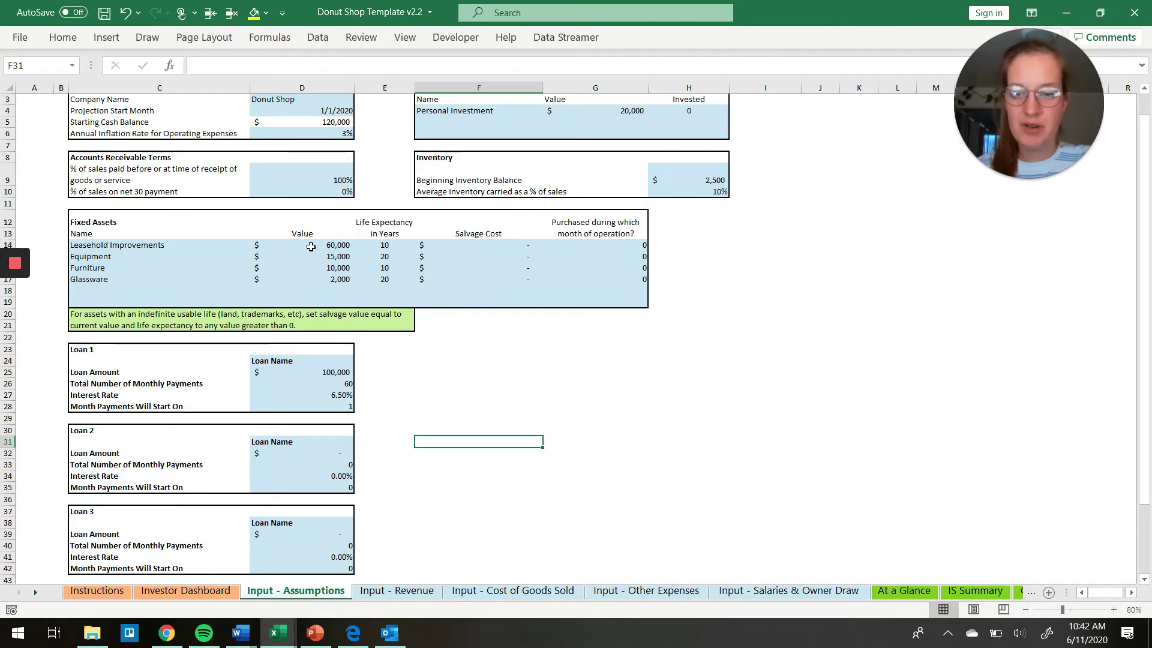
{"action": "scroll", "coordinate": [311, 247], "scroll_direction": "down", "scroll_amount": 1}
{"action": "scroll", "coordinate": [308, 247], "scroll_direction": "up", "scroll_amount": 2}
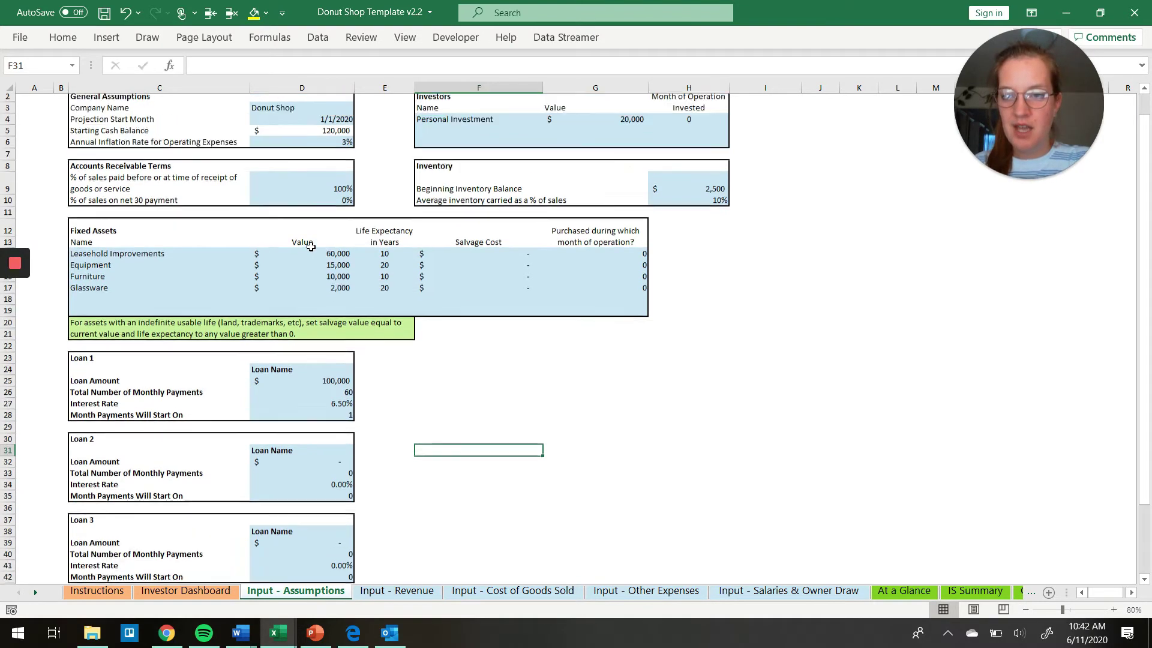
Step: On Input - Revenue, show the formulas for paid-ad new visitors and total new visitors
{"action": "left_click", "coordinate": [420, 597]}
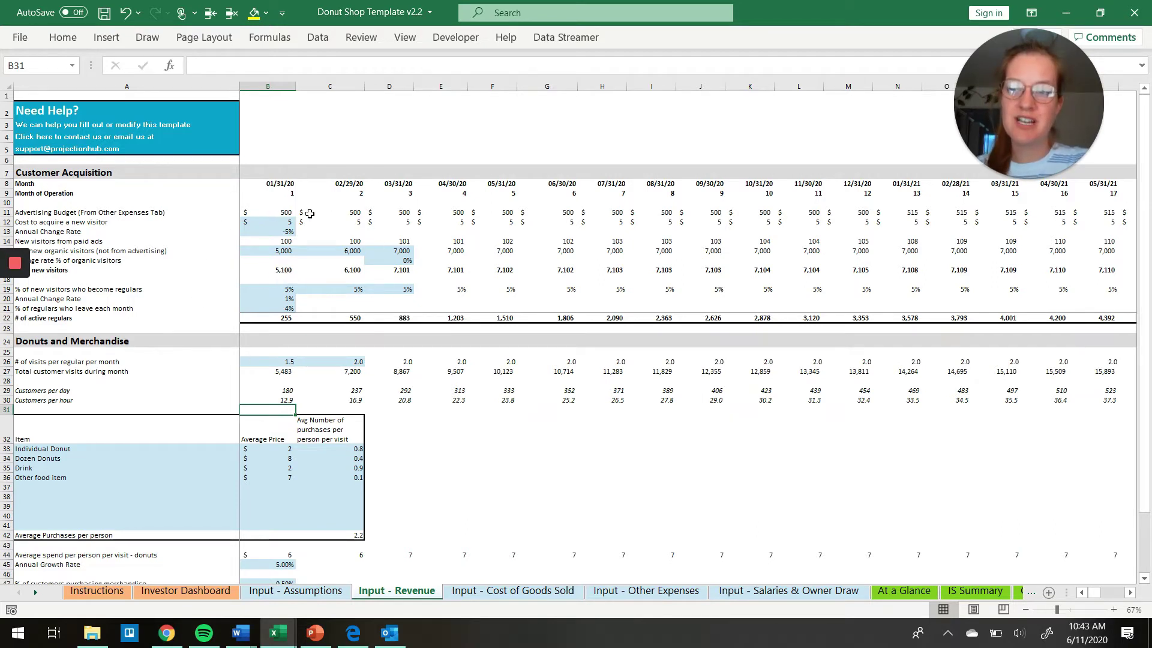
{"action": "left_click", "coordinate": [288, 242]}
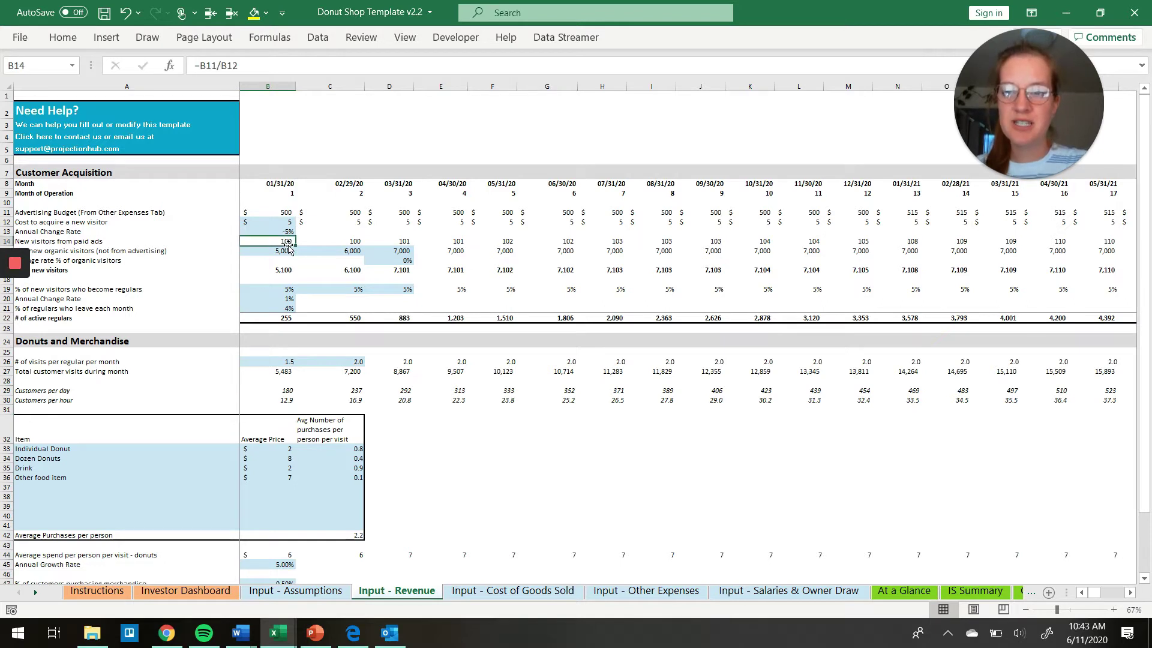
{"action": "key", "text": "Down"}
{"action": "key", "text": "Down"}
{"action": "key", "text": "Down"}
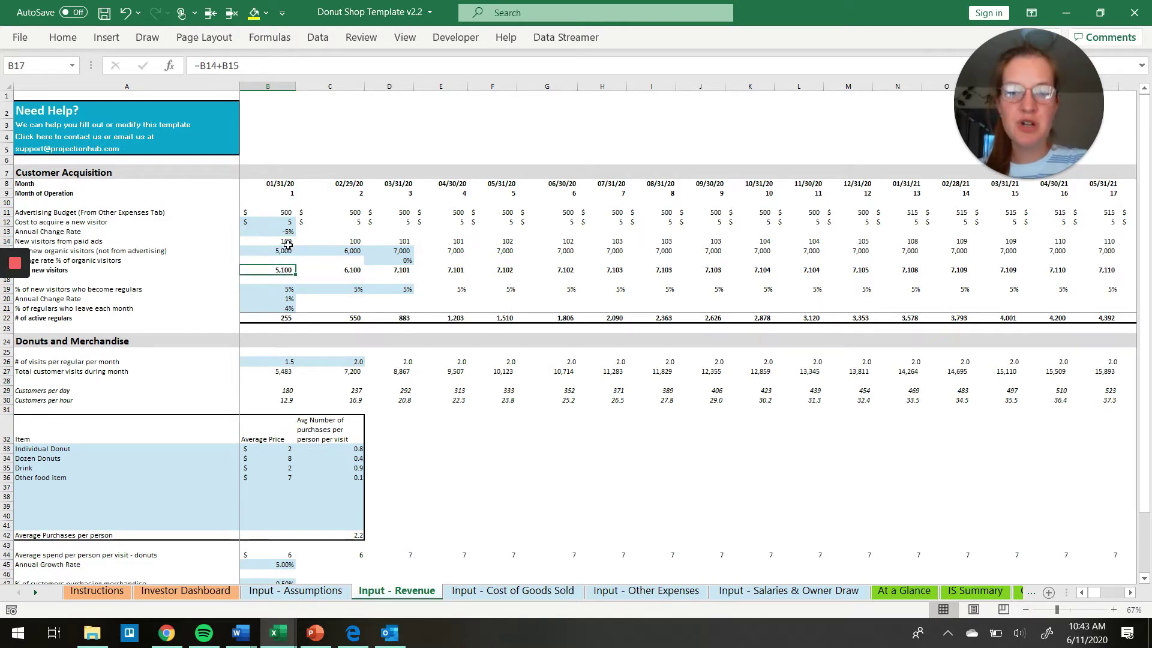
{"action": "key", "text": "Down"}
{"action": "key", "text": "Down"}
{"action": "key", "text": "Down"}
{"action": "key", "text": "Down"}
{"action": "key", "text": "Down"}
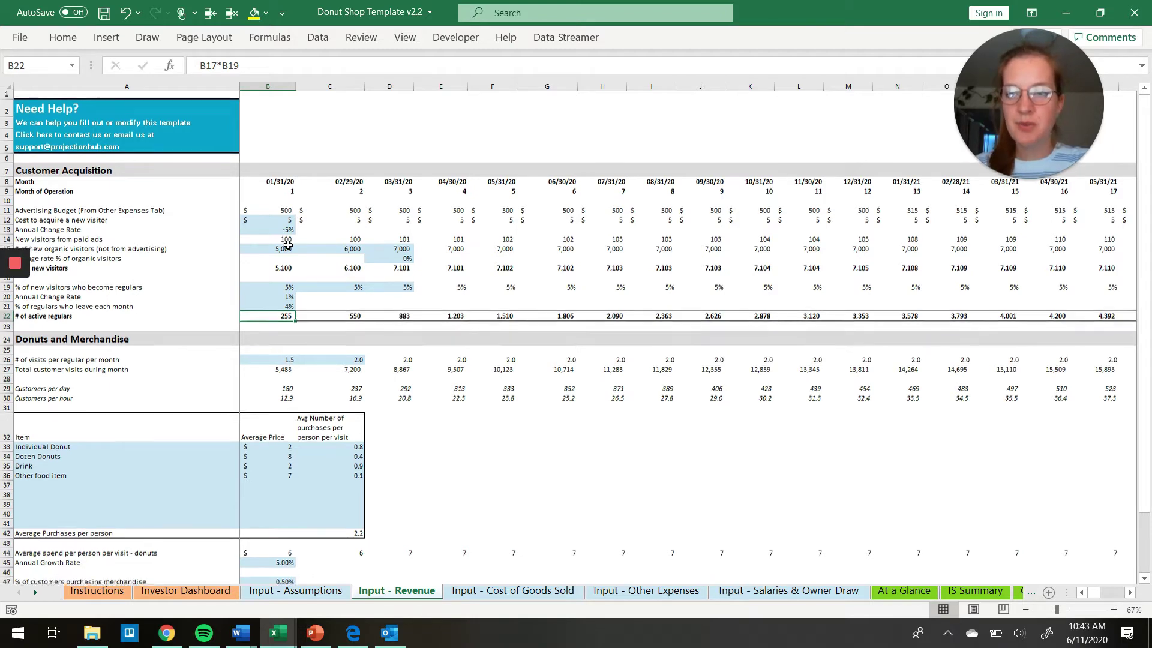
{"action": "scroll", "coordinate": [288, 245], "scroll_direction": "down", "scroll_amount": 2}
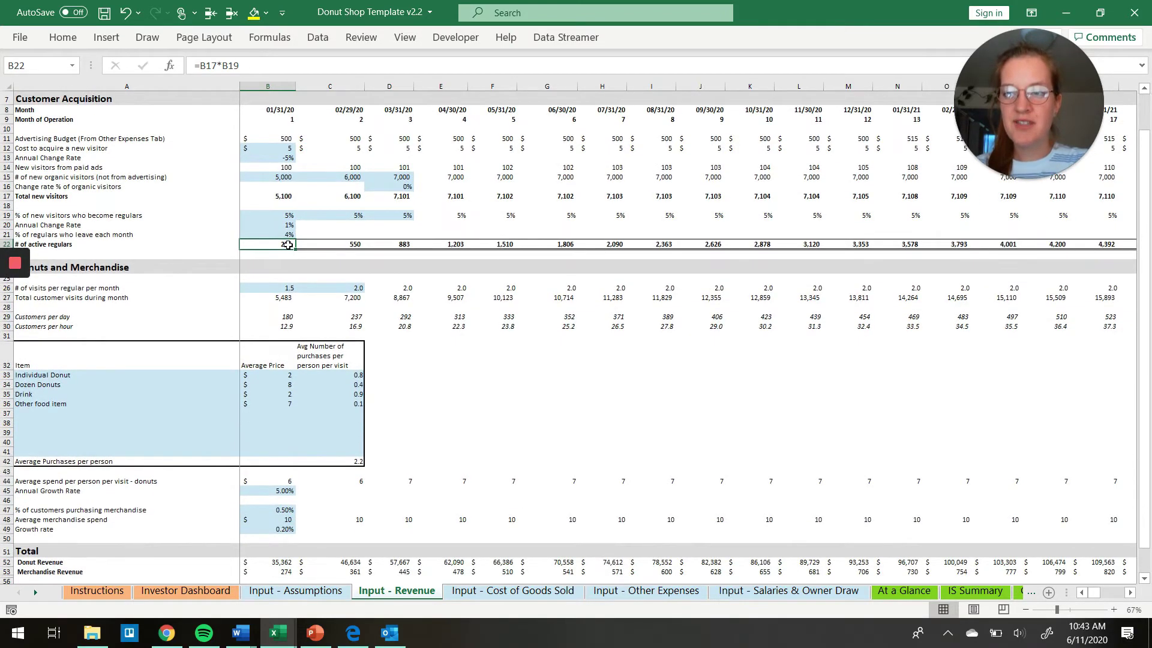
{"action": "scroll", "coordinate": [288, 245], "scroll_direction": "down", "scroll_amount": 3}
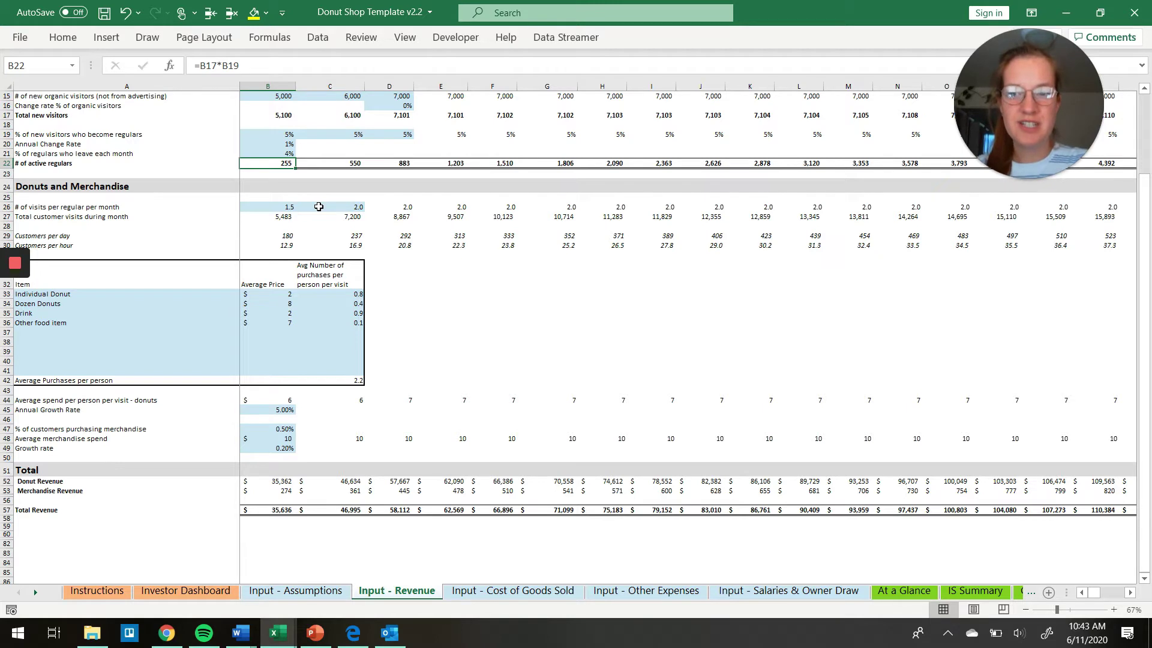
Step: Show the formulas for active regulars, monthly customer visits and customers per day (visits ÷ 365/12)
{"action": "left_click", "coordinate": [286, 116]}
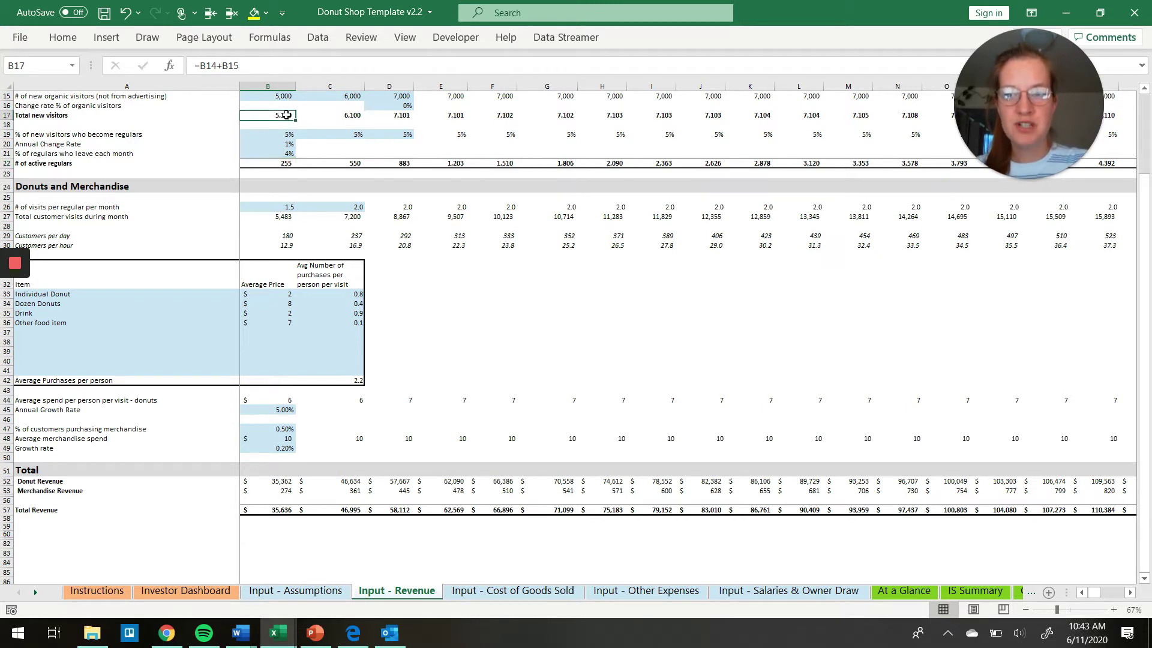
{"action": "left_click", "coordinate": [282, 163]}
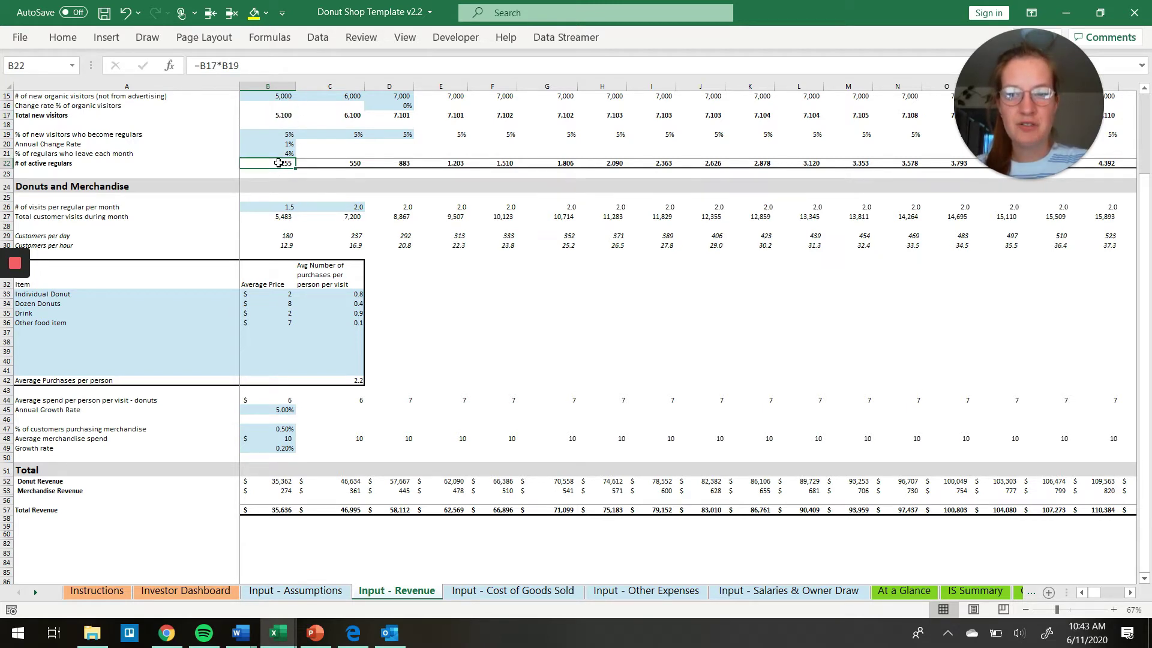
{"action": "left_click", "coordinate": [279, 217]}
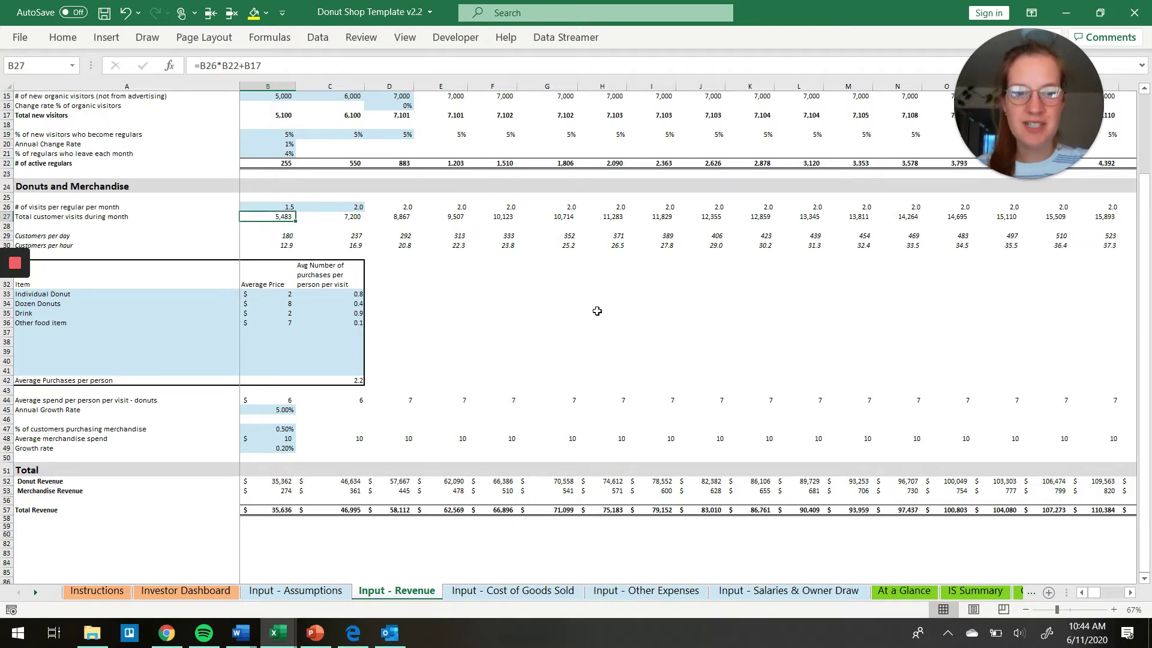
{"action": "key", "text": "Down"}
{"action": "key", "text": "Down"}
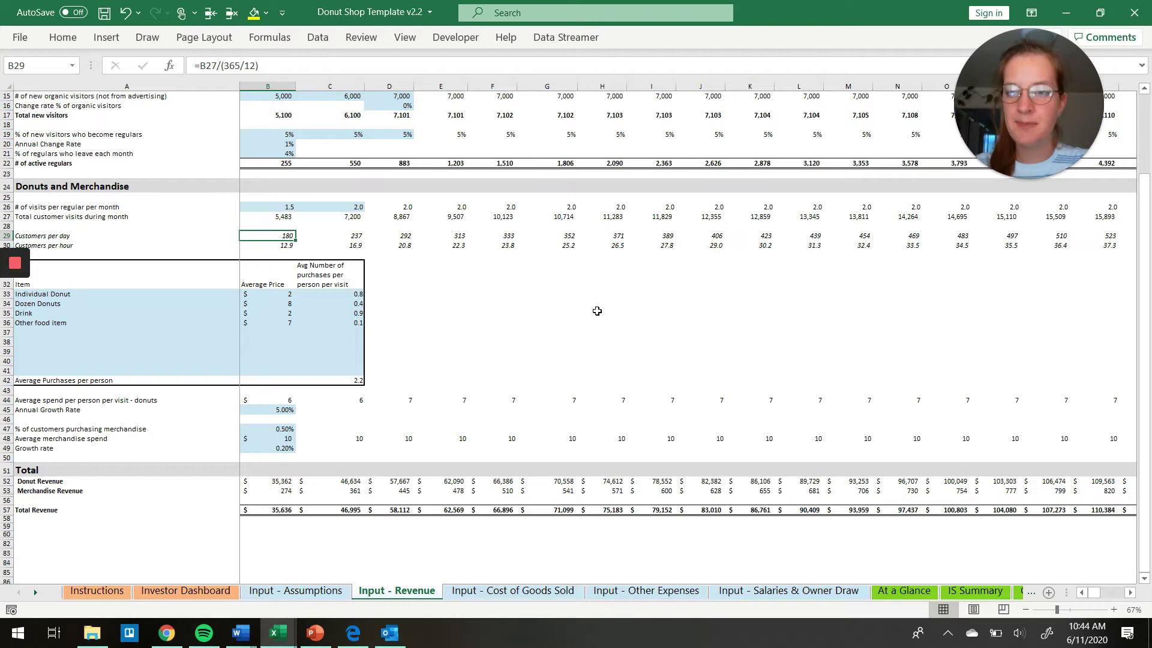
{"action": "scroll", "coordinate": [597, 311], "scroll_direction": "down", "scroll_amount": 2}
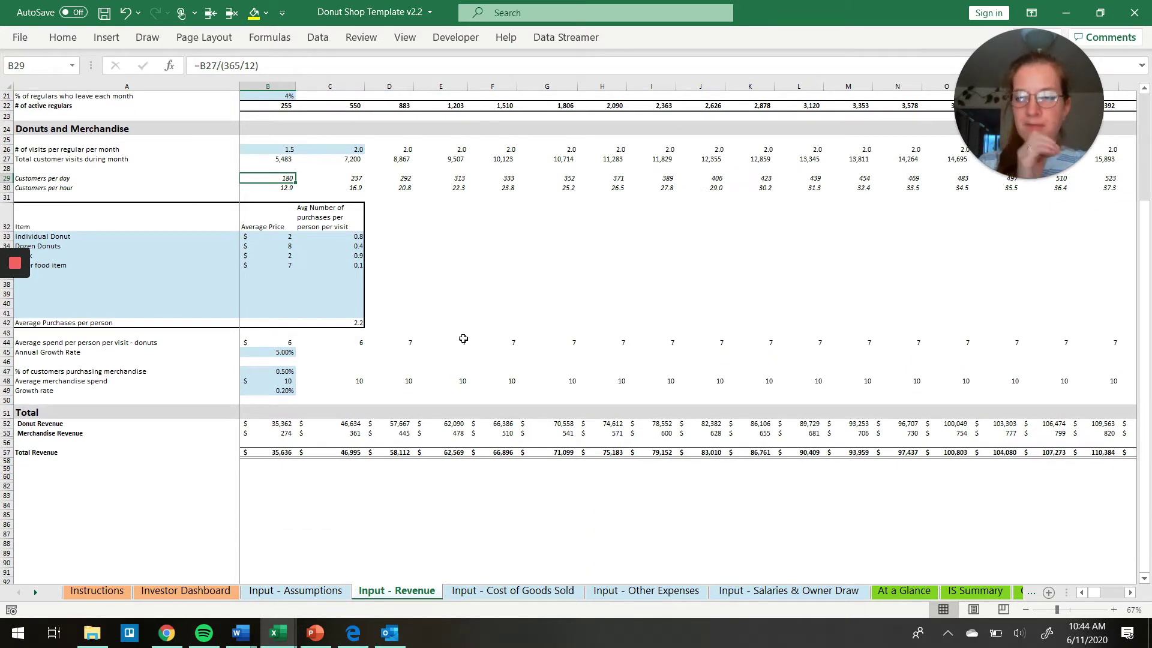
{"action": "scroll", "coordinate": [188, 290], "scroll_direction": "down", "scroll_amount": 1}
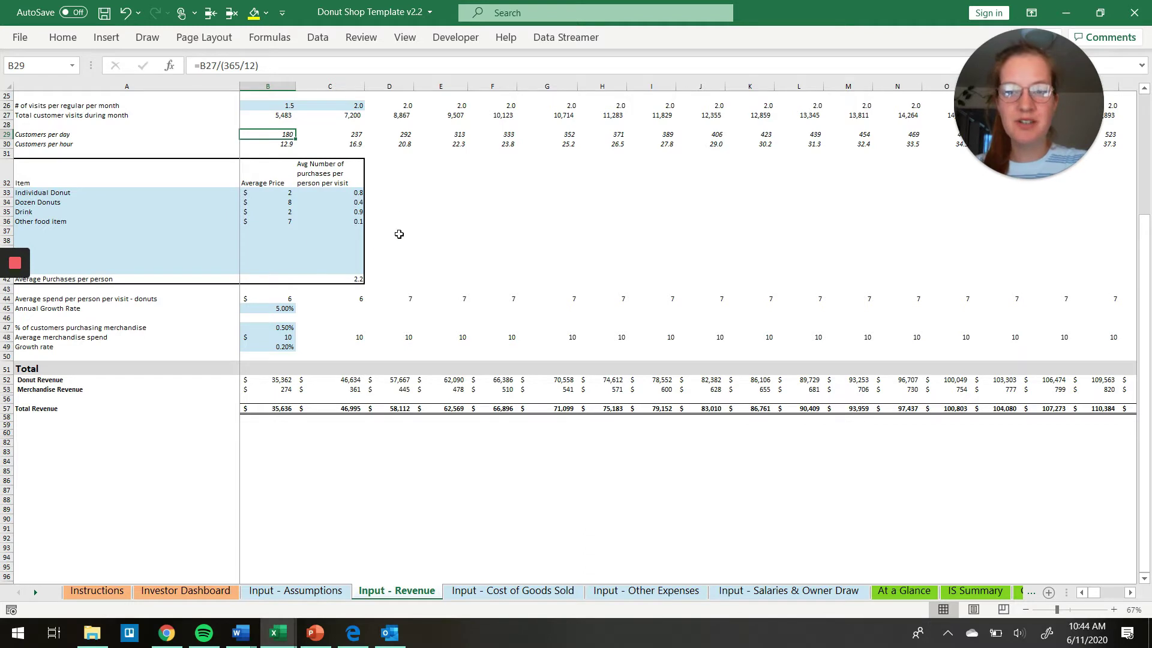
{"action": "left_click", "coordinate": [360, 192]}
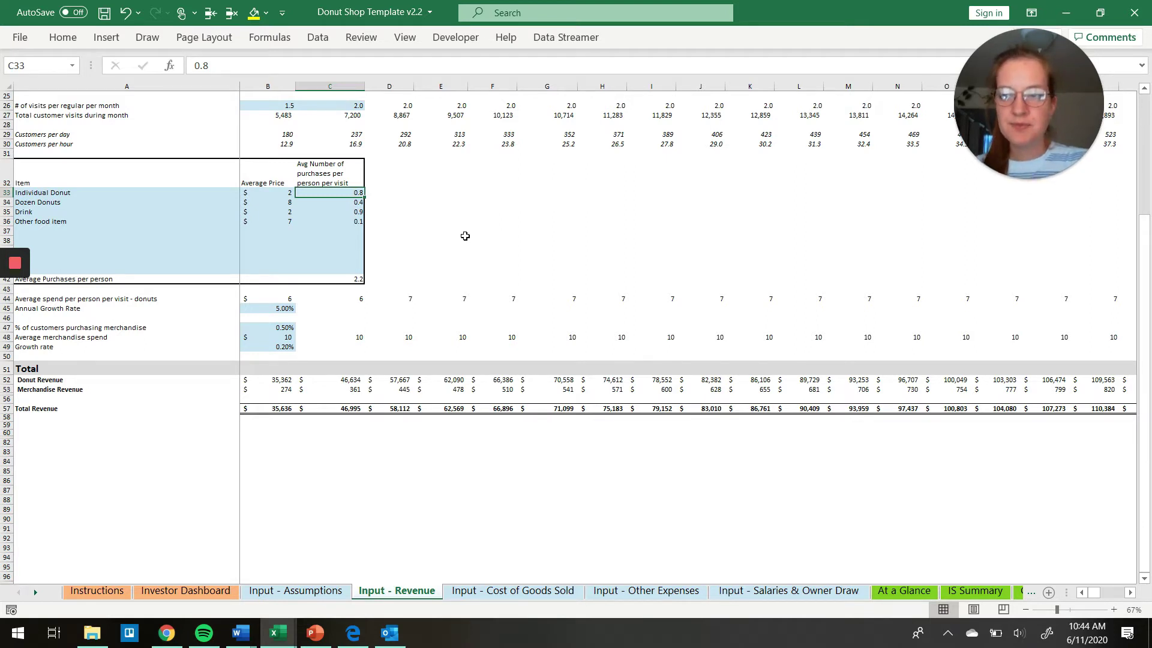
{"action": "key", "text": "Down"}
{"action": "key", "text": "Down"}
{"action": "key", "text": "Down"}
{"action": "key", "text": "Down"}
{"action": "key", "text": "Down"}
{"action": "key", "text": "Down"}
{"action": "key", "text": "Down"}
{"action": "key", "text": "Down"}
{"action": "key", "text": "Down"}
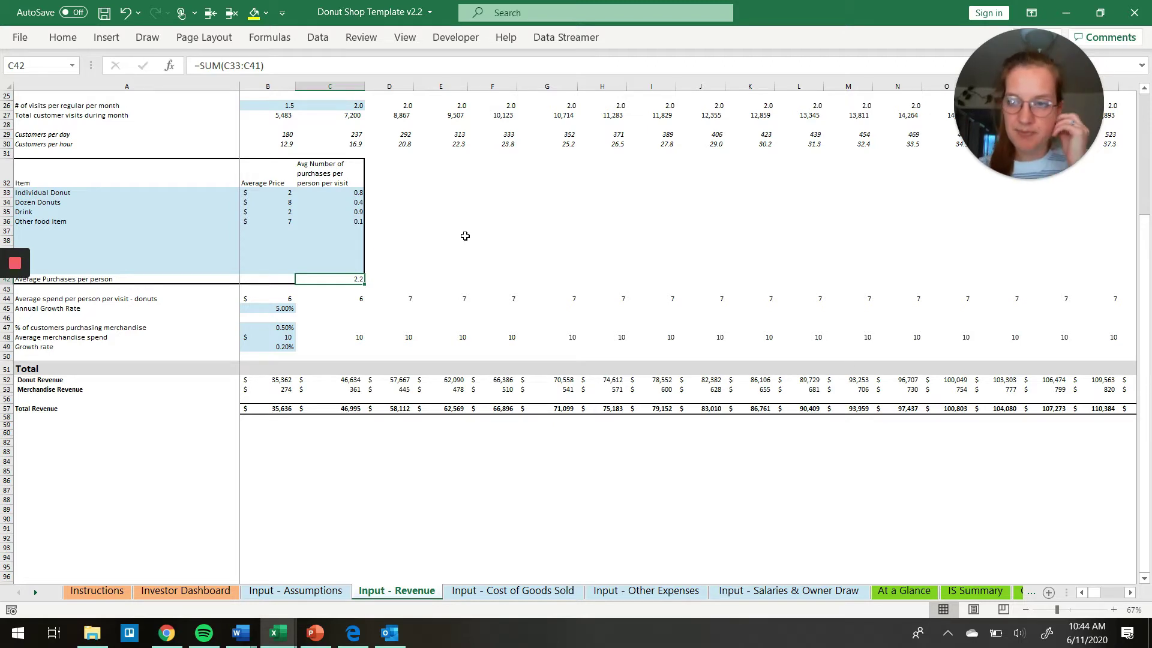
{"action": "scroll", "coordinate": [465, 236], "scroll_direction": "down", "scroll_amount": 1}
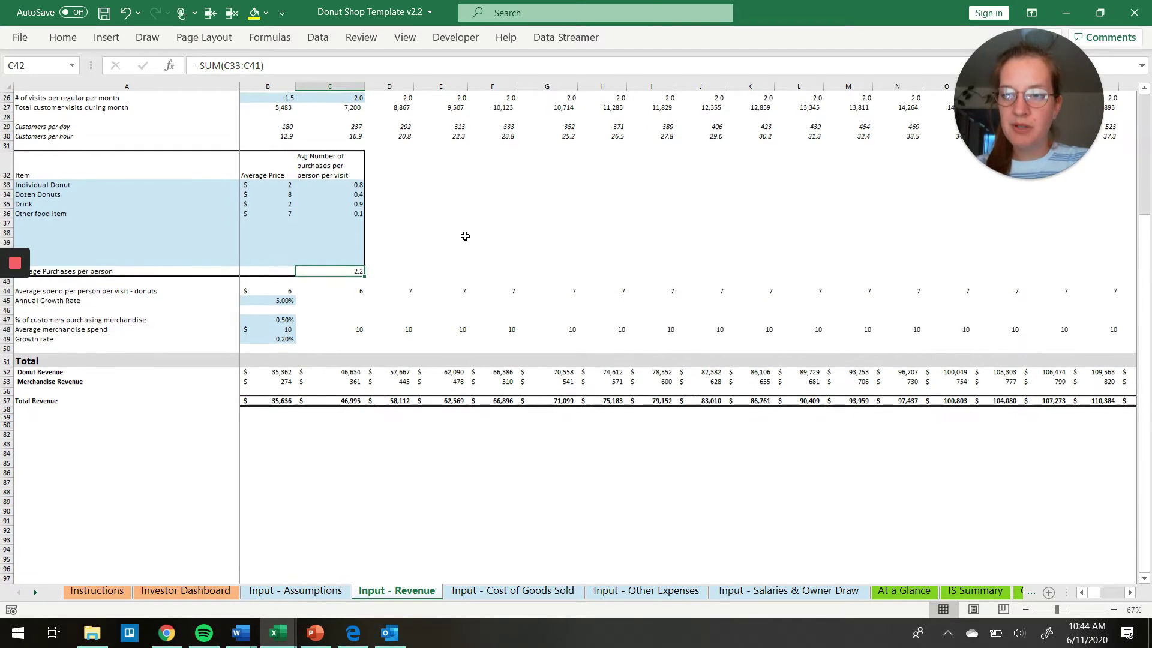
{"action": "left_click", "coordinate": [291, 292]}
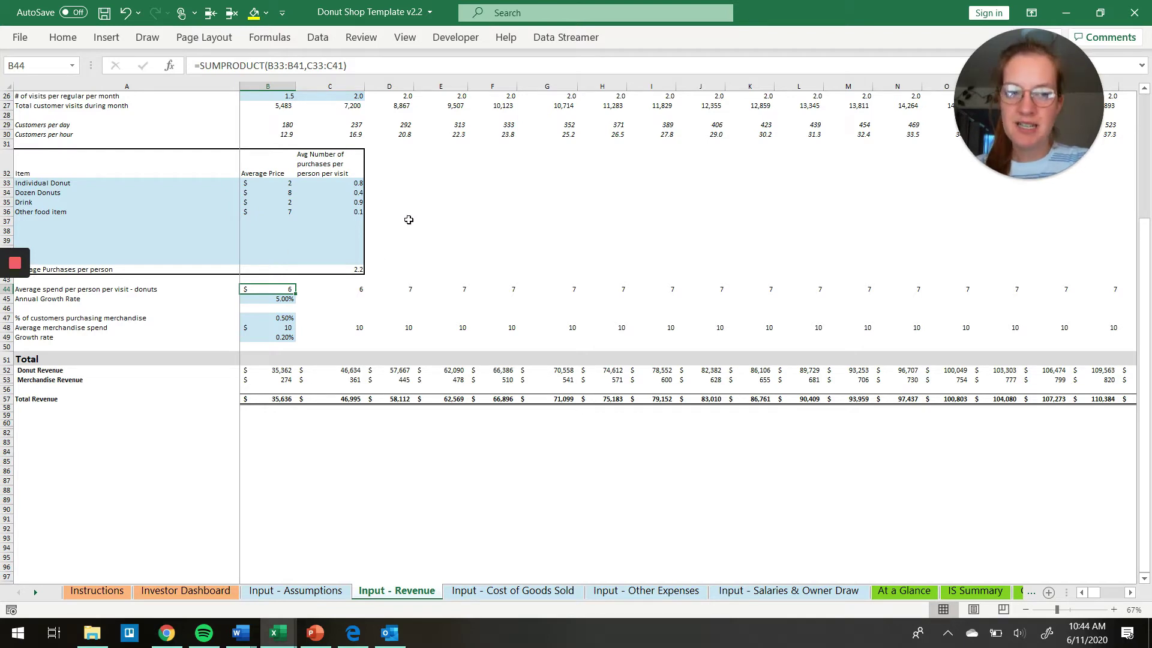
{"action": "key", "text": "Down"}
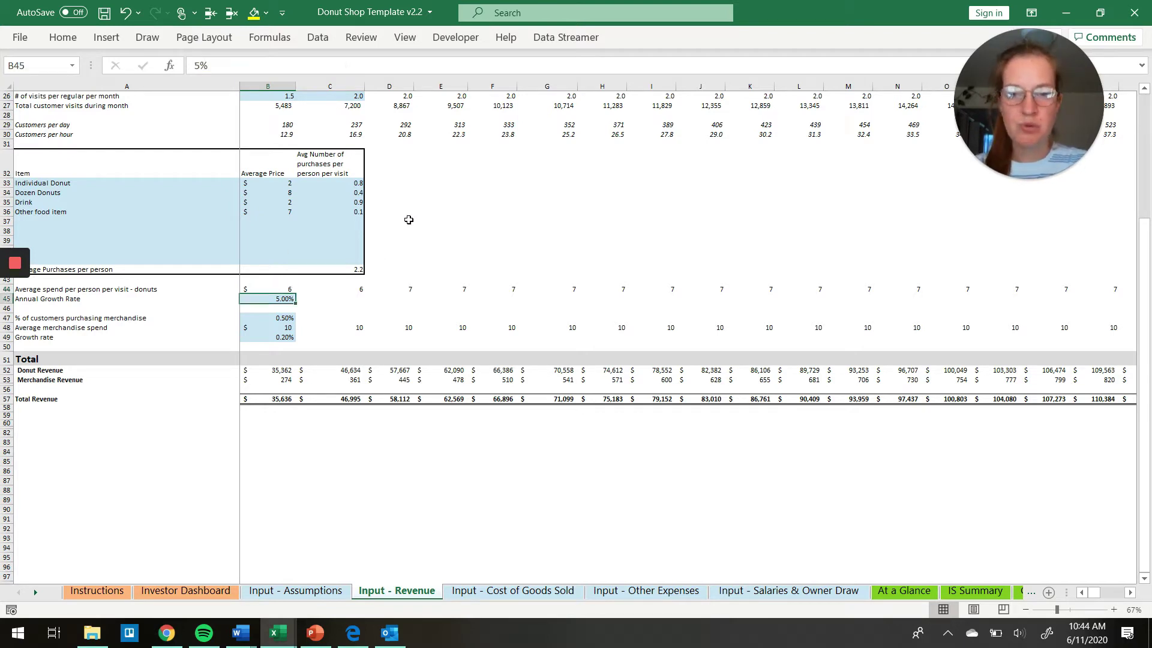
{"action": "key", "text": "Up"}
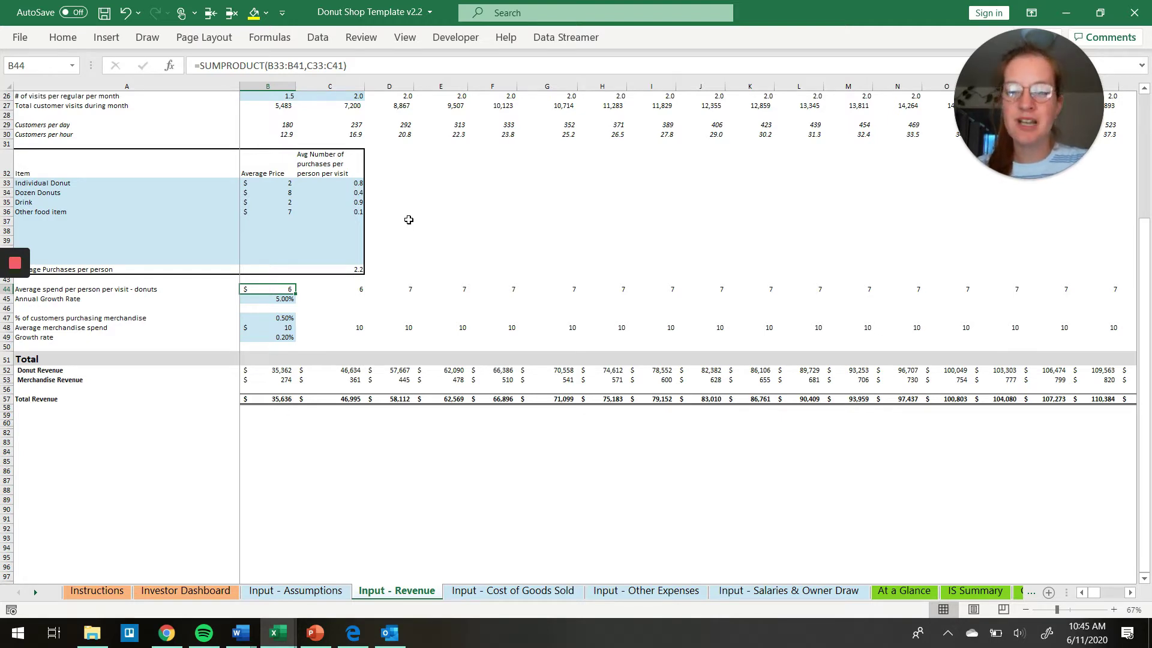
{"action": "key", "text": "Down"}
{"action": "key", "text": "Down"}
{"action": "key", "text": "Down"}
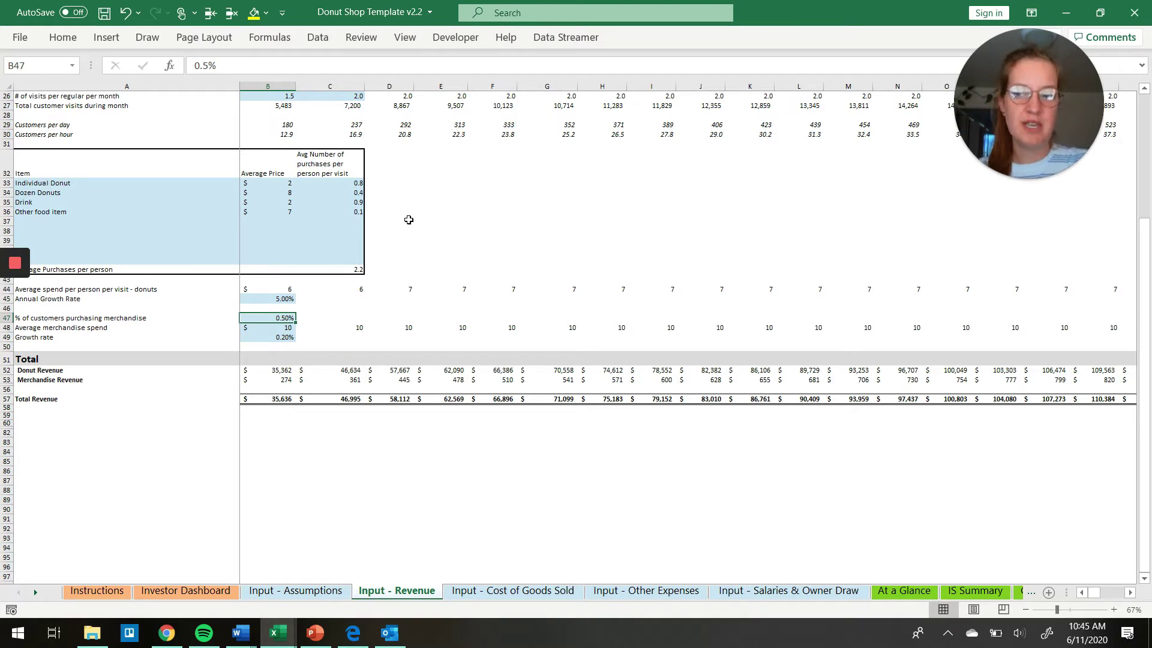
{"action": "key", "text": "Down"}
{"action": "key", "text": "Down"}
{"action": "key", "text": "Down"}
{"action": "key", "text": "Down"}
{"action": "key", "text": "Down"}
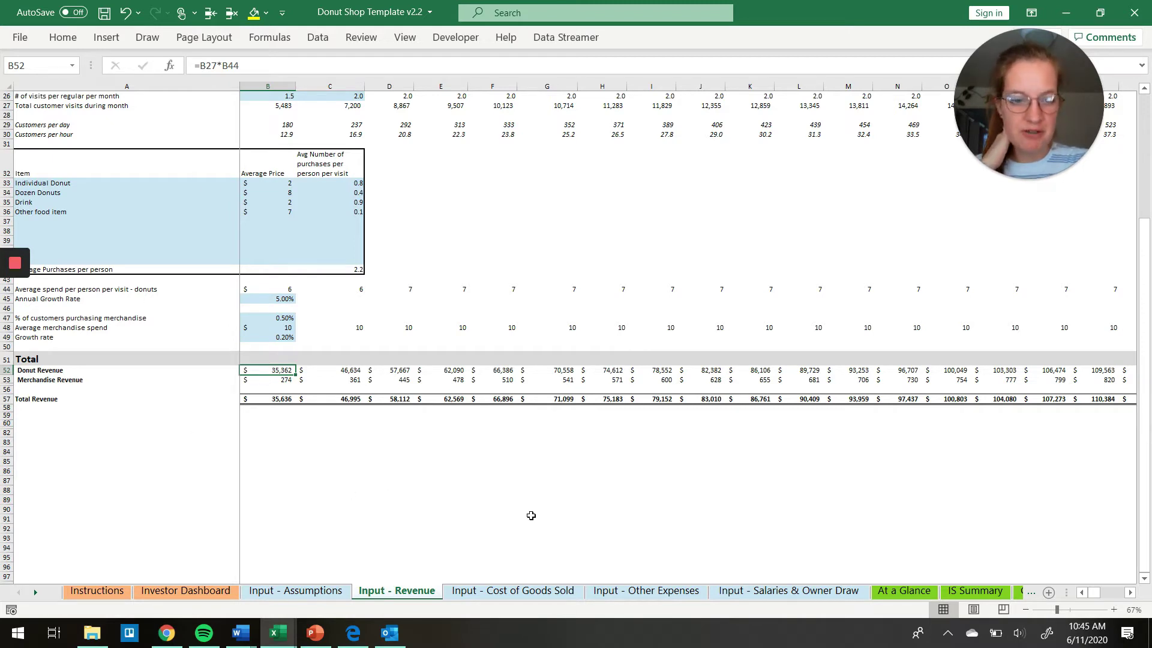
{"action": "left_click", "coordinate": [501, 593]}
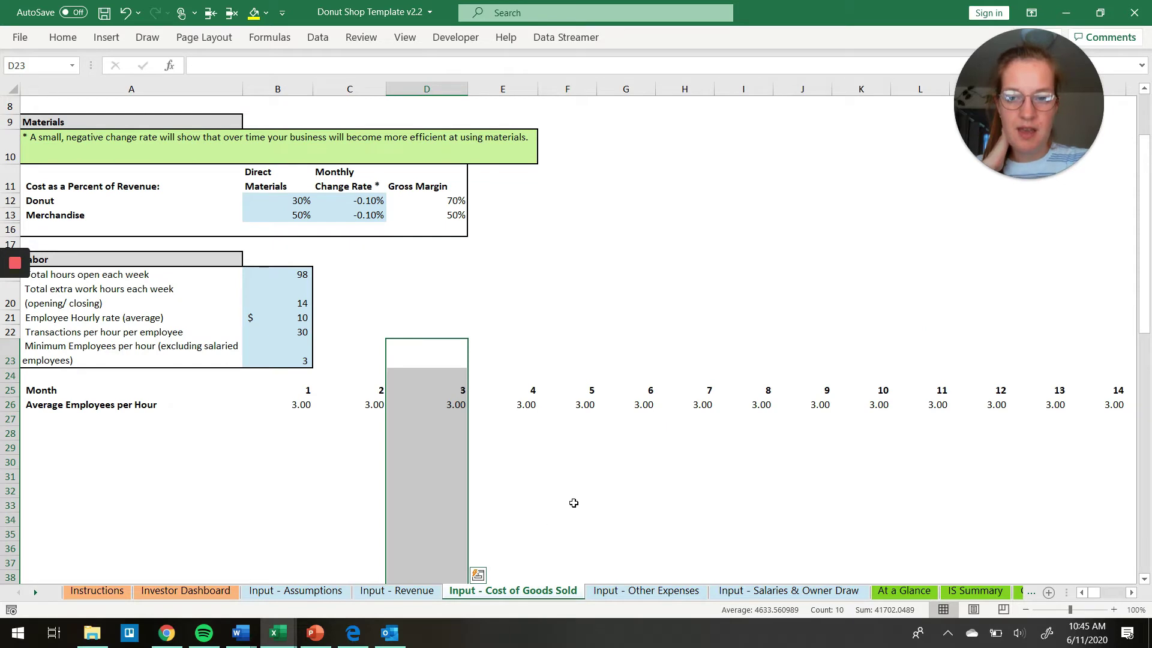
{"action": "left_click", "coordinate": [574, 503]}
{"action": "scroll", "coordinate": [574, 504], "scroll_direction": "up", "scroll_amount": 2}
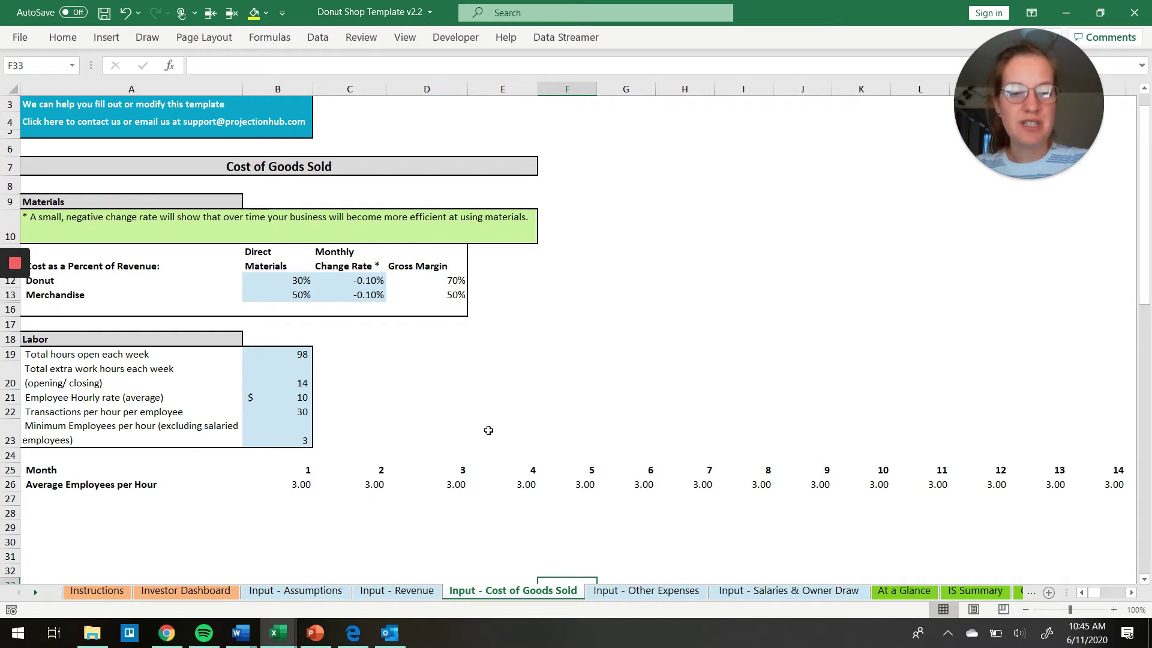
{"action": "scroll", "coordinate": [489, 430], "scroll_direction": "down", "scroll_amount": 1}
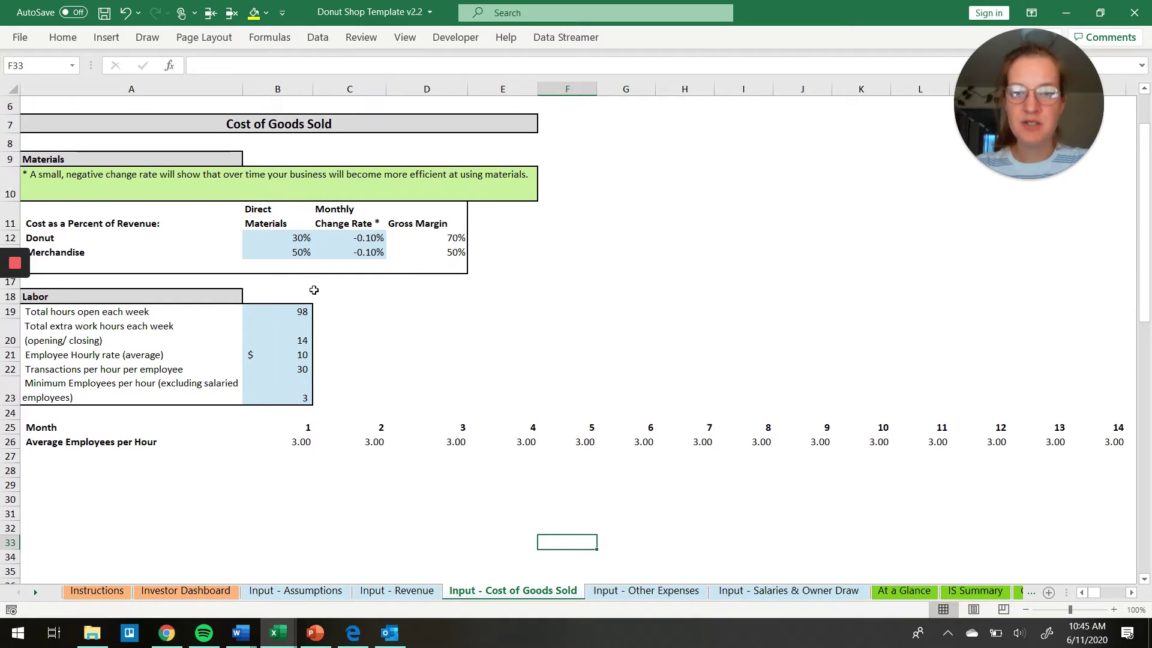
{"action": "left_click", "coordinate": [456, 237]}
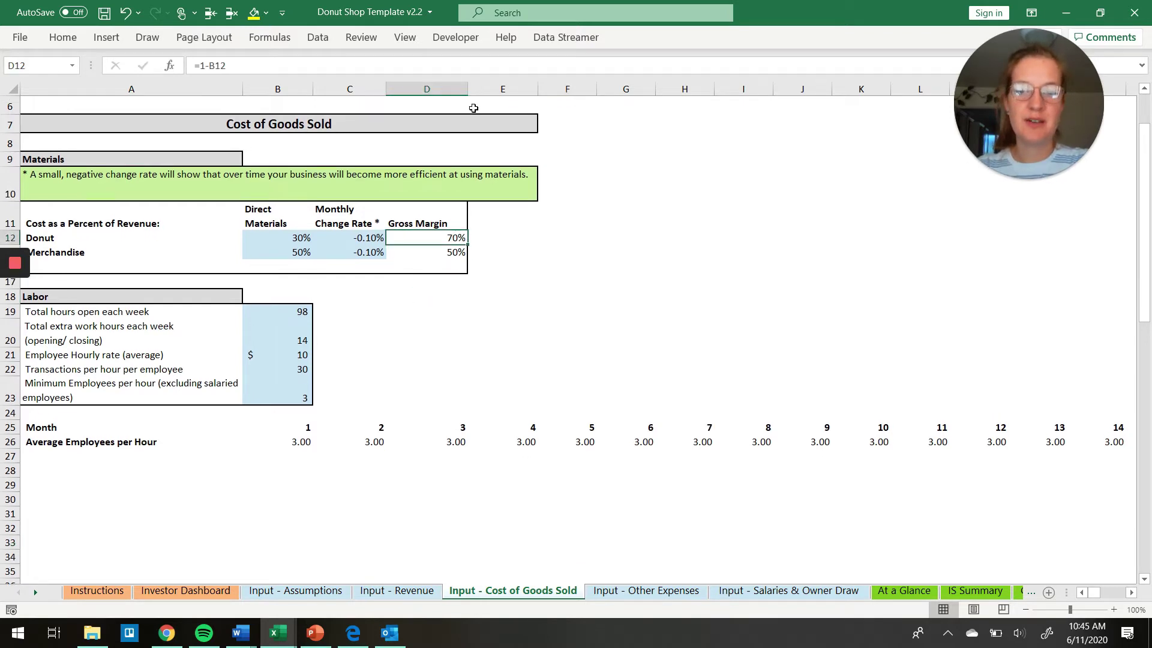
{"action": "scroll", "coordinate": [462, 273], "scroll_direction": "down", "scroll_amount": 2}
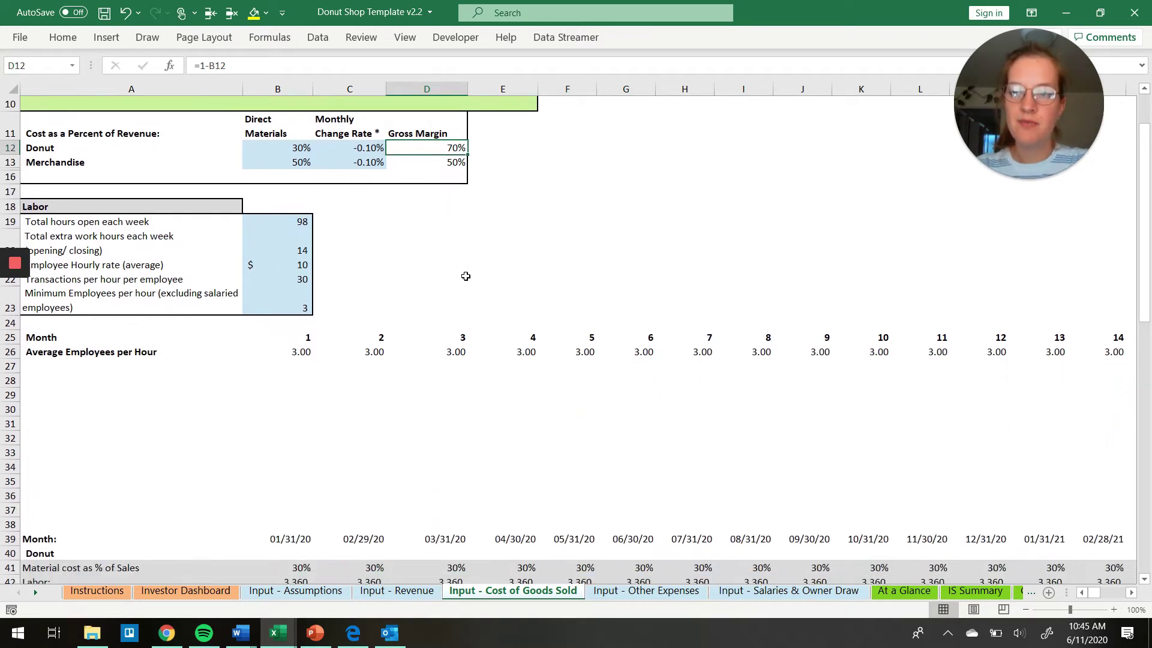
{"action": "scroll", "coordinate": [466, 276], "scroll_direction": "down", "scroll_amount": 2}
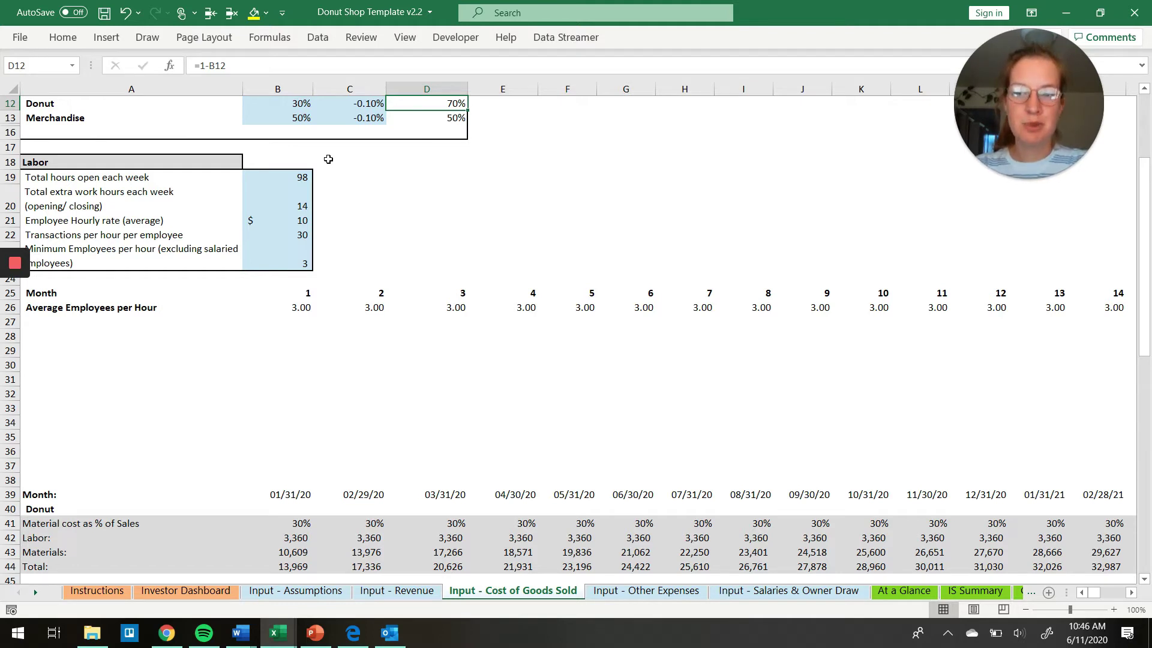
{"action": "left_click", "coordinate": [283, 239]}
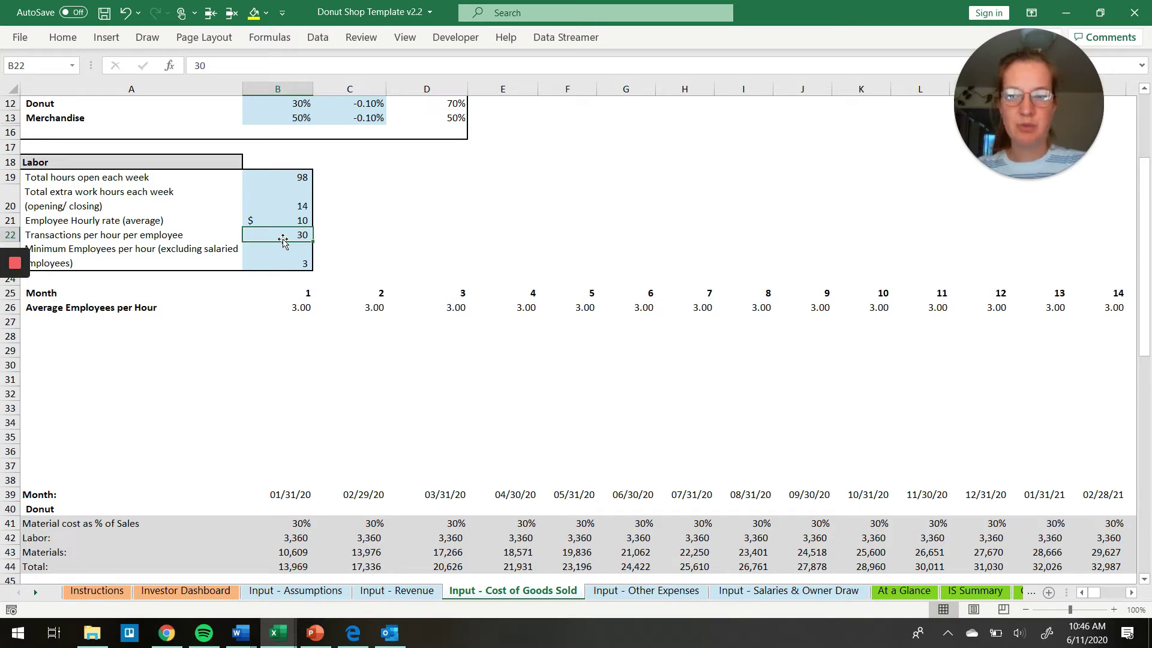
{"action": "left_click", "coordinate": [413, 591]}
{"action": "scroll", "coordinate": [353, 275], "scroll_direction": "up", "scroll_amount": 3}
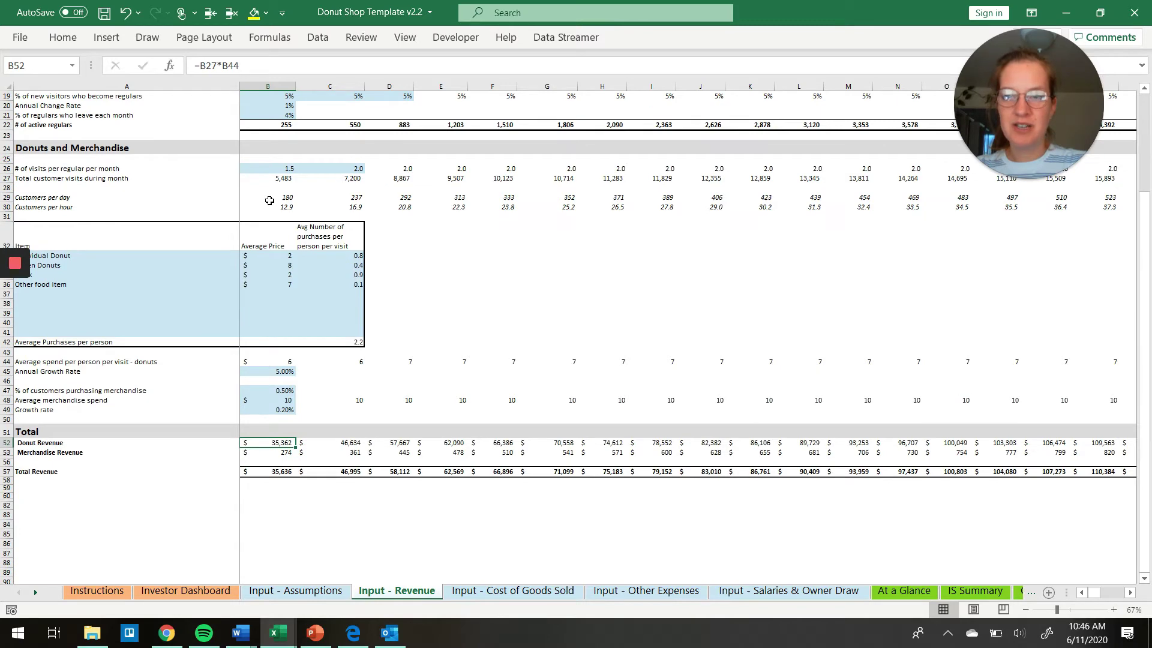
{"action": "left_click", "coordinate": [269, 200]}
{"action": "key", "text": "Down"}
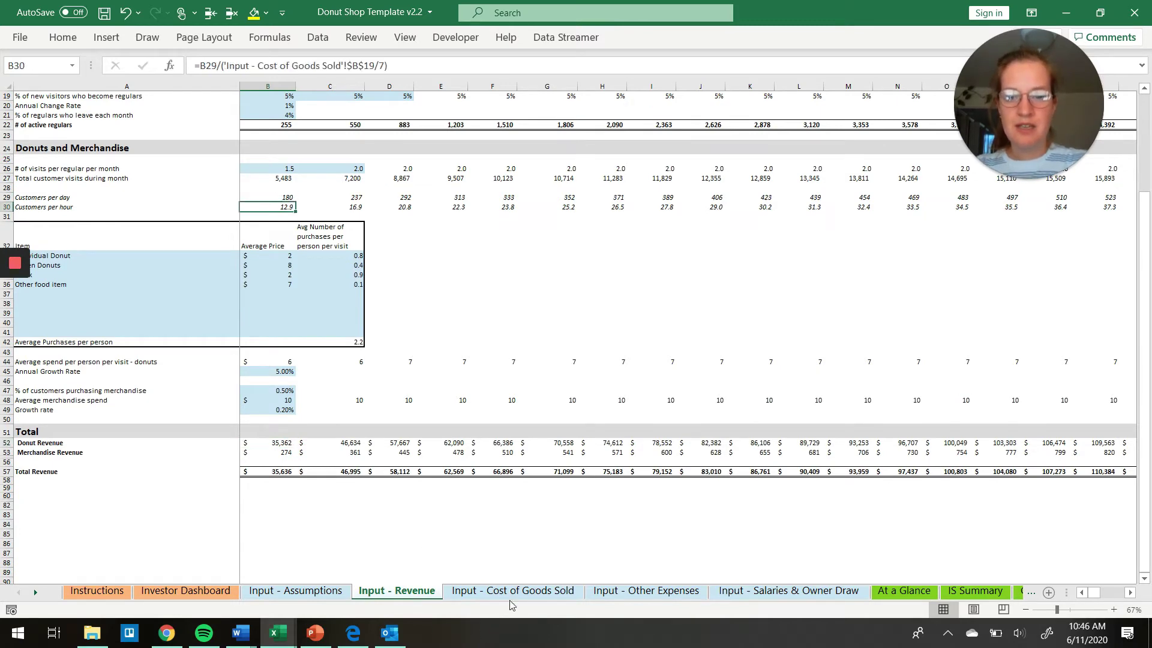
{"action": "left_click", "coordinate": [511, 593]}
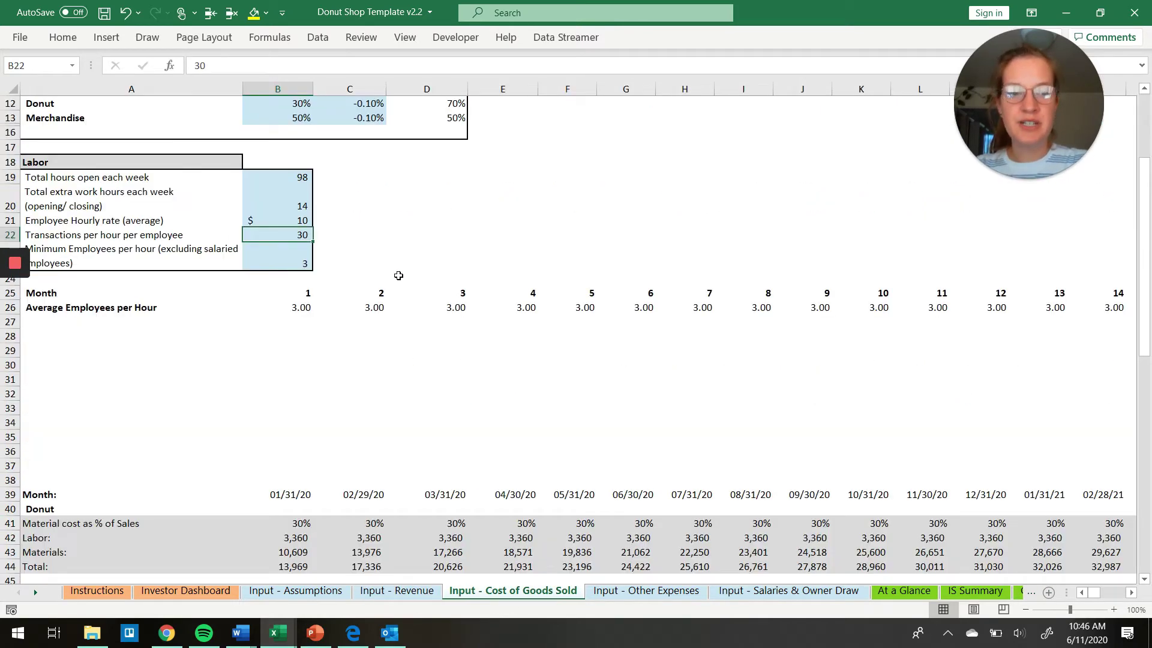
{"action": "key", "text": "Down"}
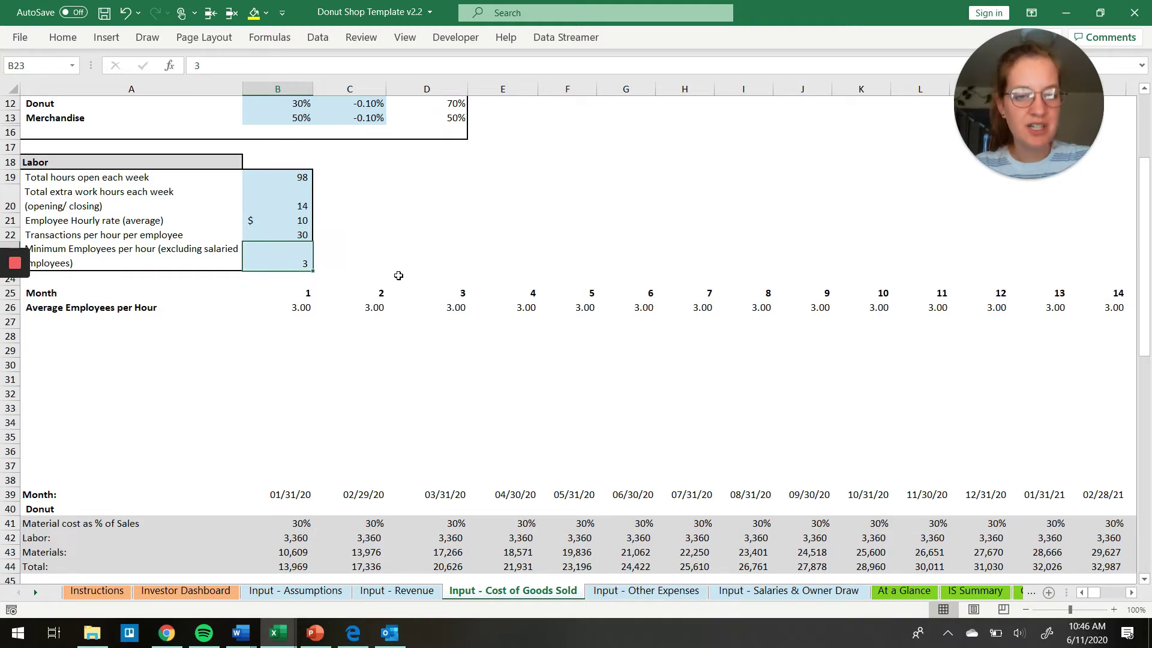
{"action": "key", "text": "Down"}
{"action": "key", "text": "Down"}
{"action": "key", "text": "Down"}
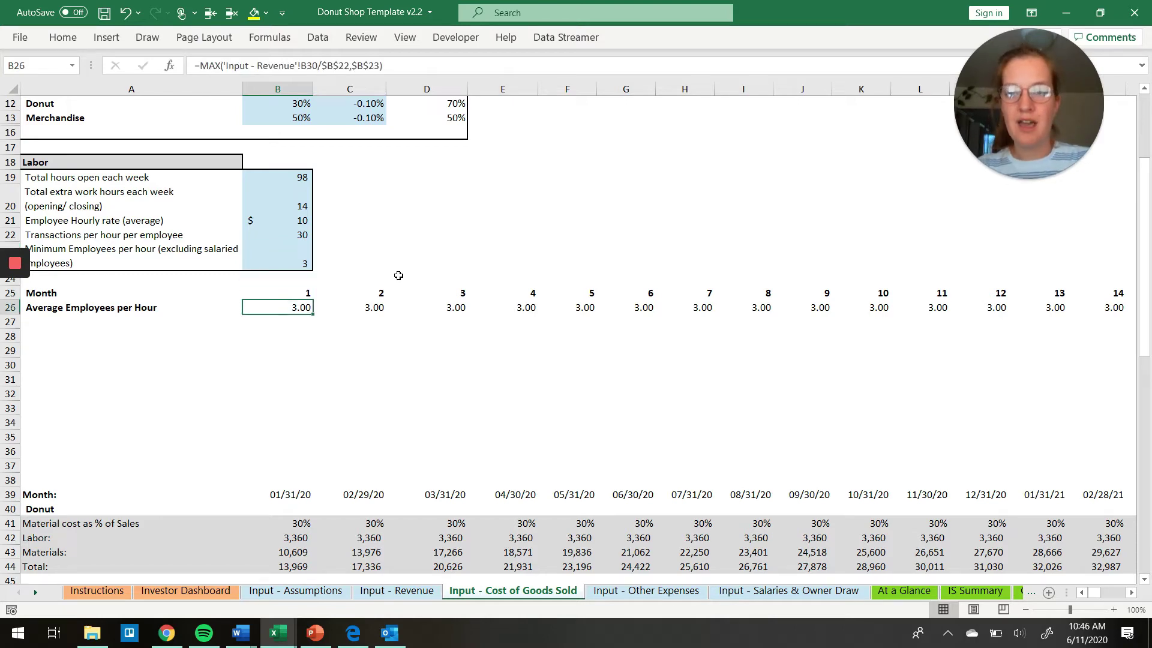
{"action": "key", "text": "Right"}
{"action": "key", "text": "Right"}
{"action": "key", "text": "Right"}
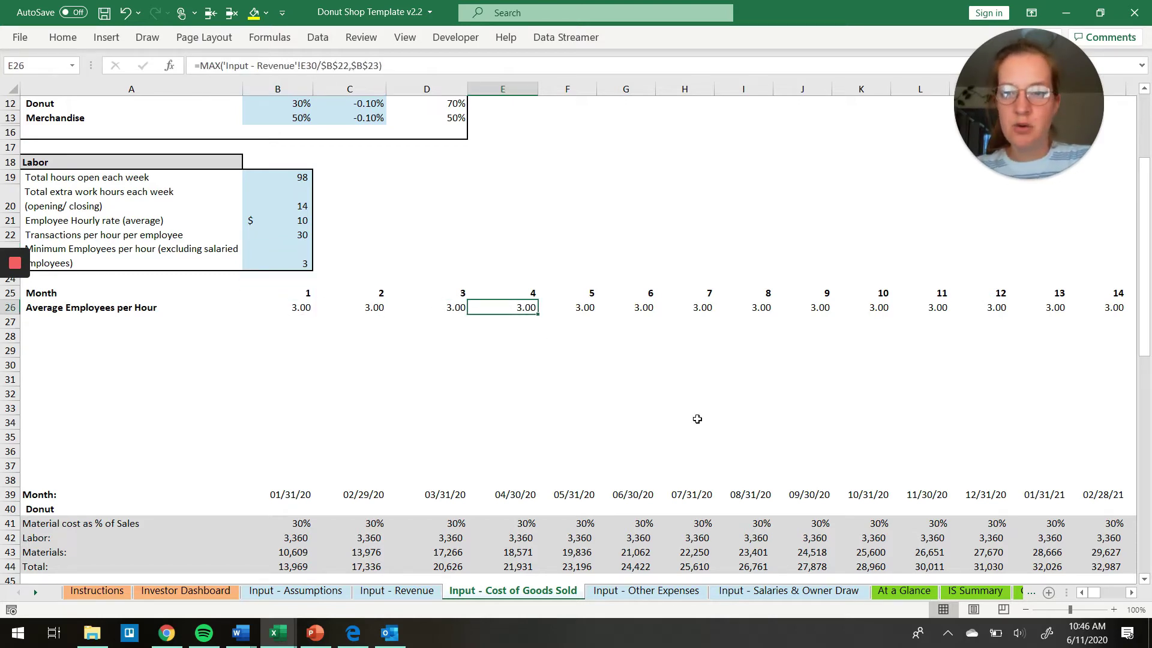
{"action": "scroll", "coordinate": [698, 419], "scroll_direction": "right", "scroll_amount": 10}
{"action": "scroll", "coordinate": [698, 419], "scroll_direction": "right", "scroll_amount": 15}
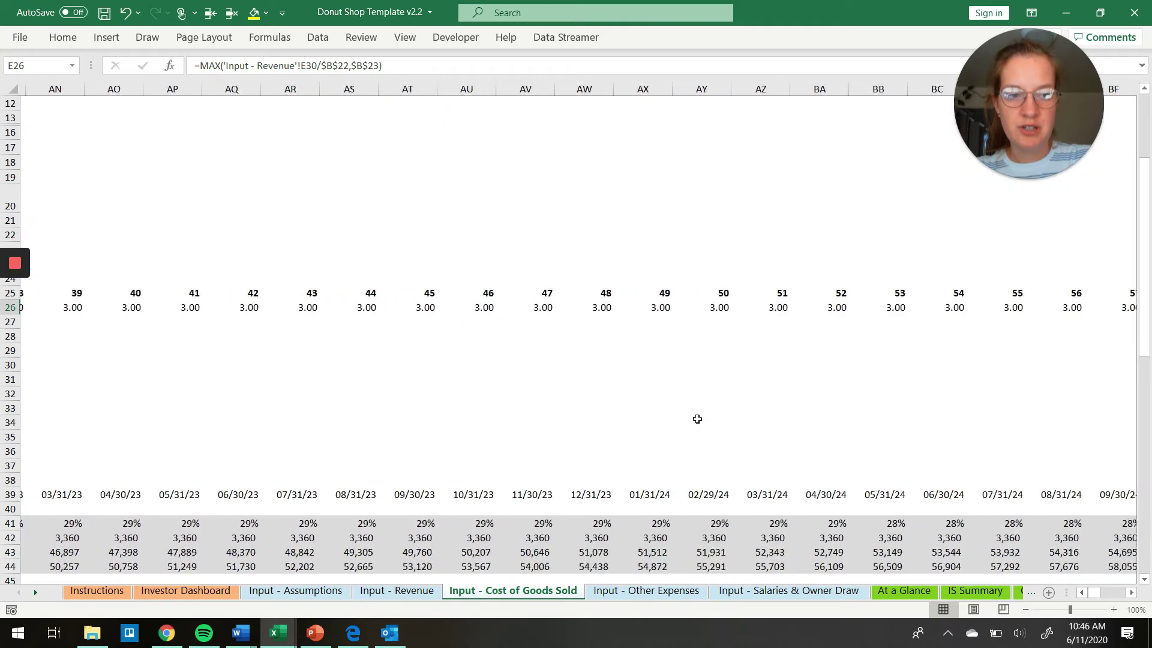
{"action": "scroll", "coordinate": [697, 418], "scroll_direction": "left", "scroll_amount": 20}
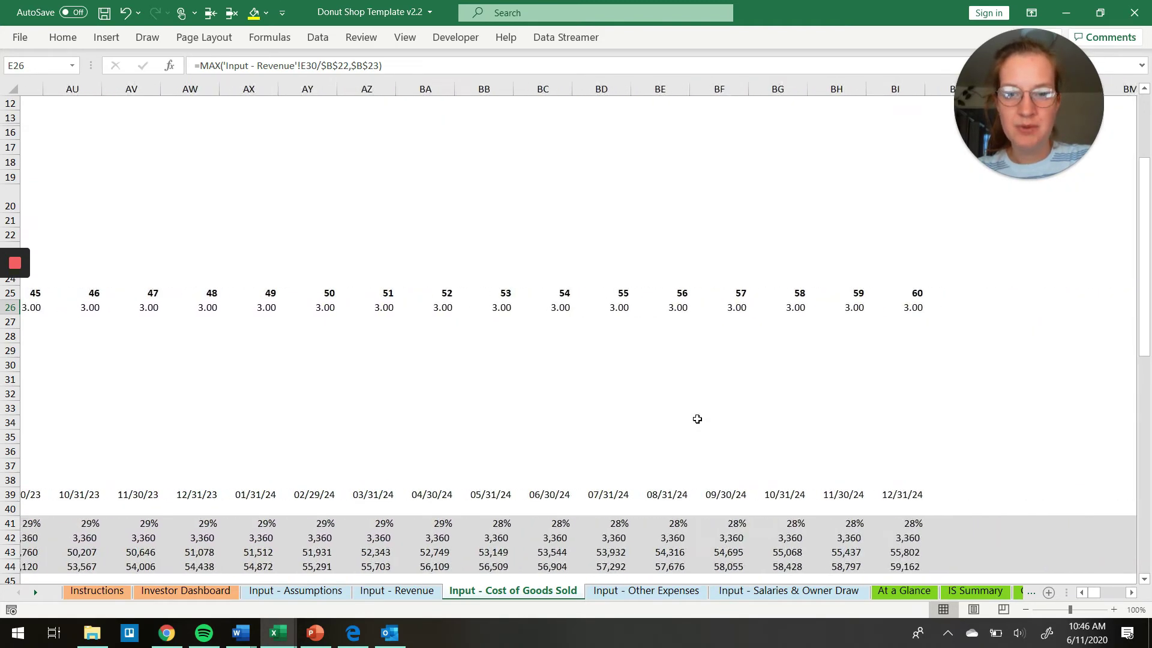
{"action": "scroll", "coordinate": [697, 419], "scroll_direction": "left", "scroll_amount": 4}
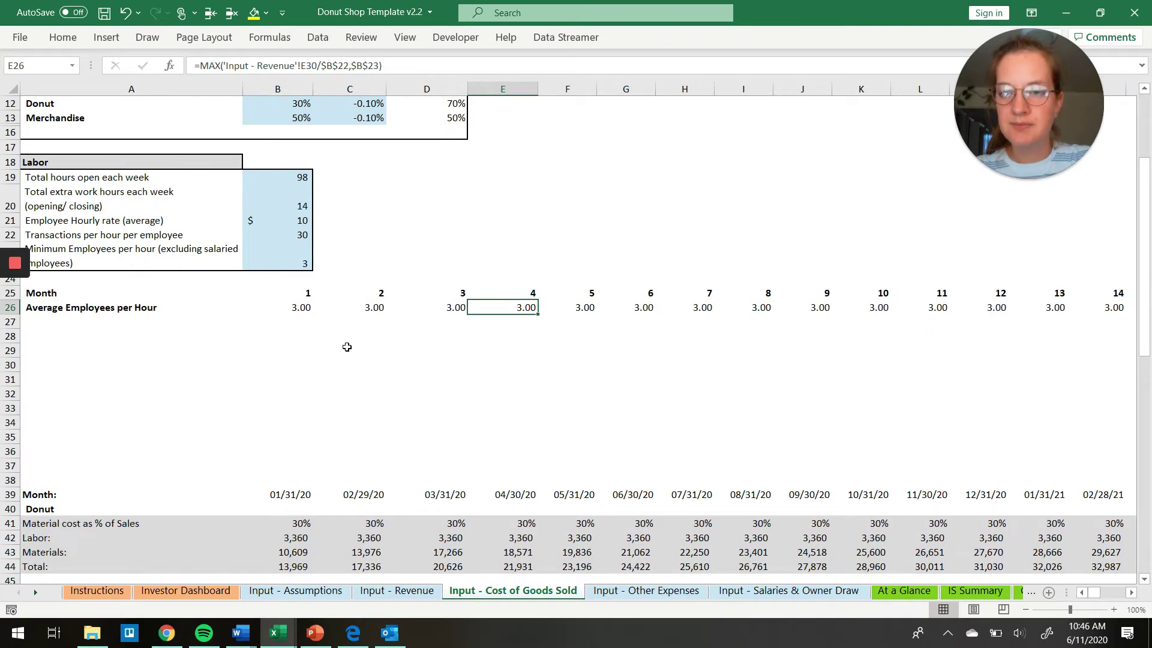
{"action": "scroll", "coordinate": [347, 347], "scroll_direction": "down", "scroll_amount": 2}
Step: Try 60 and then 20 as the weekly open hours to see the effect on labor
{"action": "left_click", "coordinate": [294, 149]}
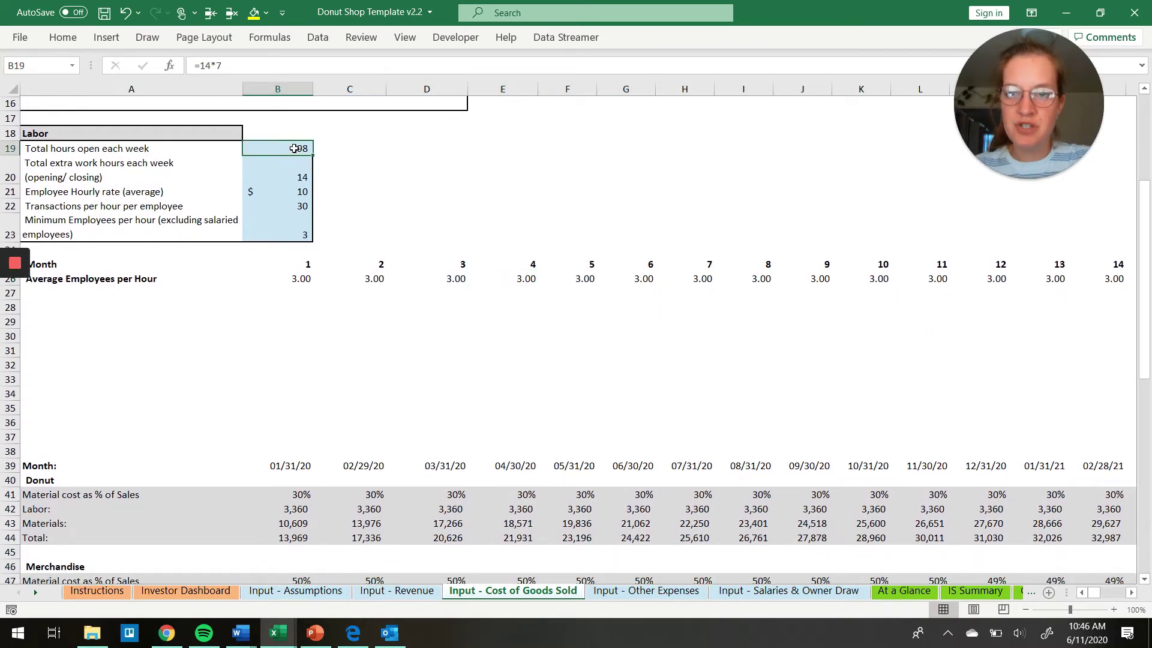
{"action": "type", "text": "60"}
{"action": "key", "text": "Return"}
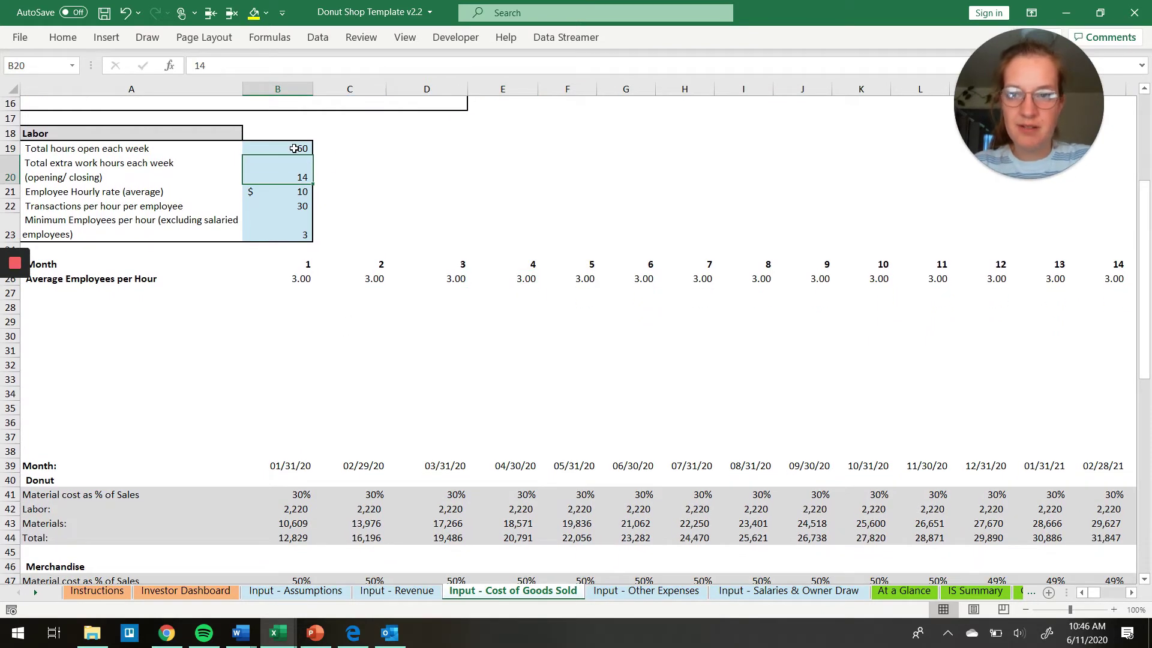
{"action": "left_click", "coordinate": [294, 148]}
{"action": "type", "text": "20"}
{"action": "key", "text": "Return"}
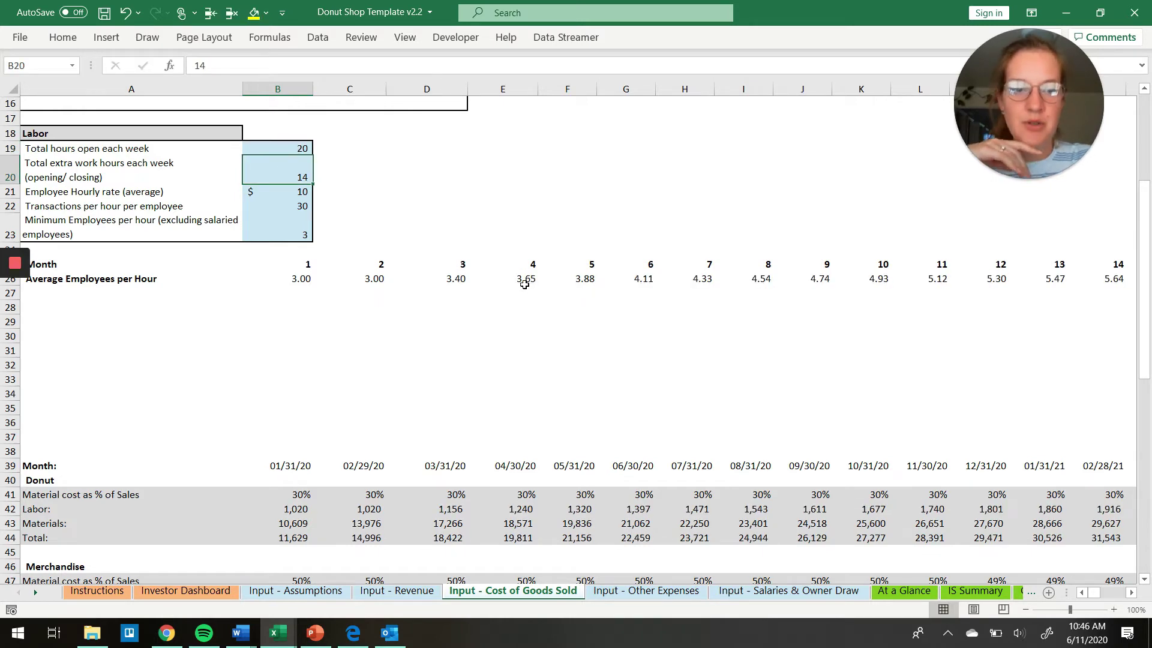
{"action": "scroll", "coordinate": [844, 299], "scroll_direction": "right", "scroll_amount": 5}
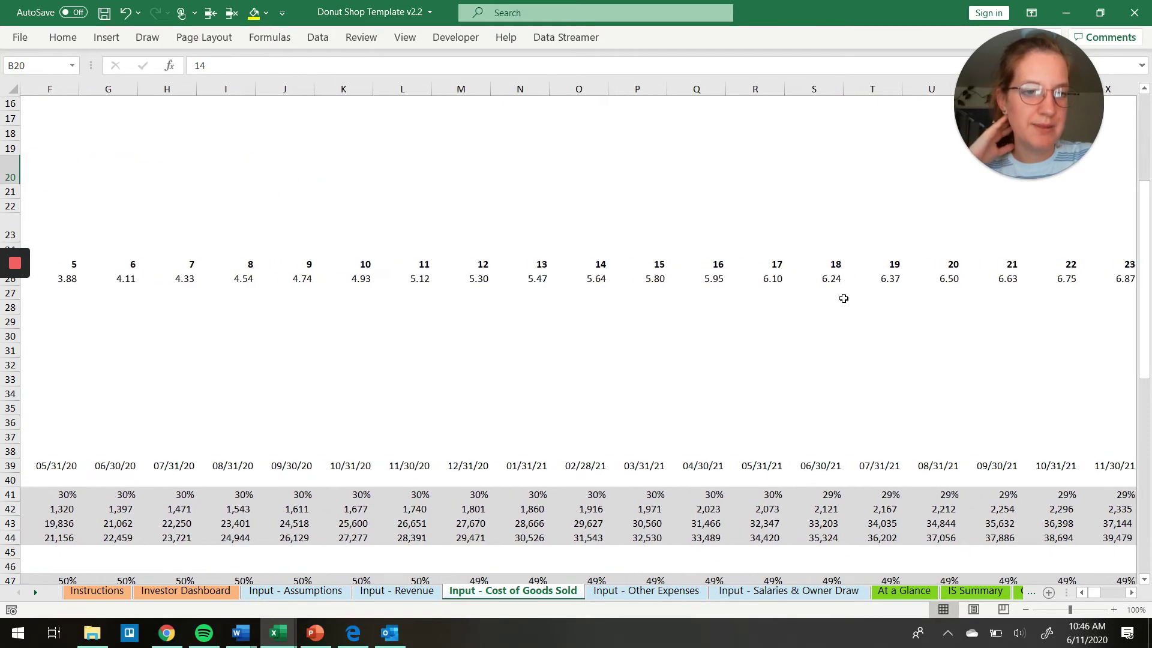
{"action": "scroll", "coordinate": [843, 299], "scroll_direction": "right", "scroll_amount": 3}
{"action": "scroll", "coordinate": [843, 298], "scroll_direction": "left", "scroll_amount": 8}
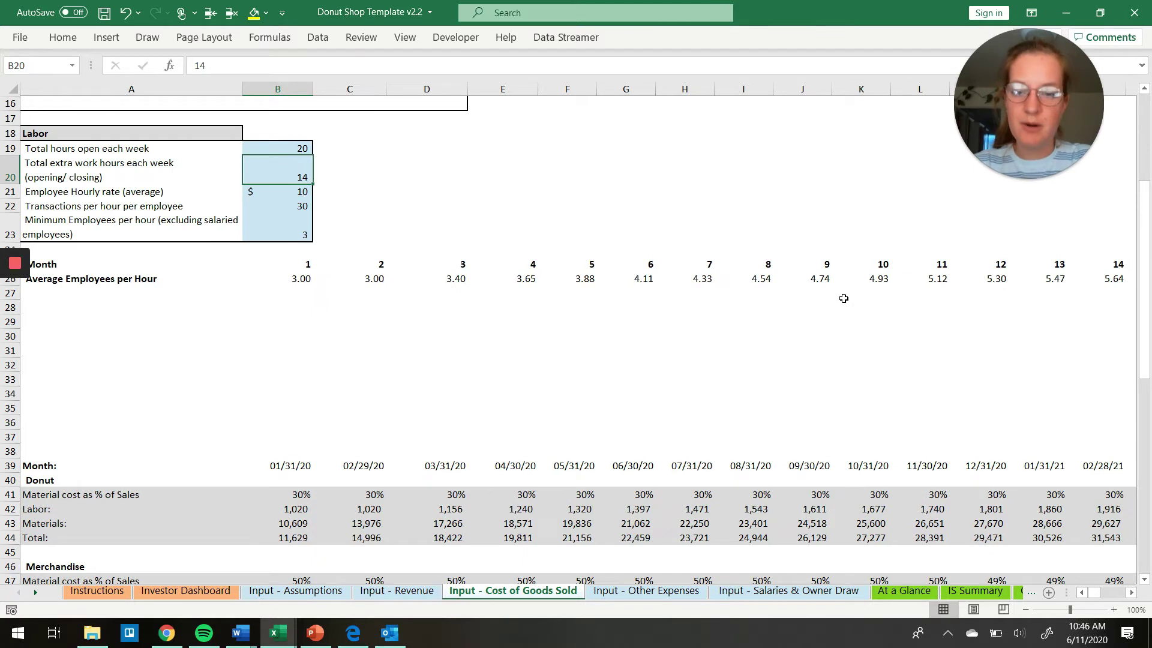
Step: Restore 98 weekly open hours (3,360 labor per month) and move to Input - Other Expenses
{"action": "key", "text": "Up"}
{"action": "type", "text": "90"}
{"action": "key", "text": "BackSpace"}
{"action": "type", "text": "8"}
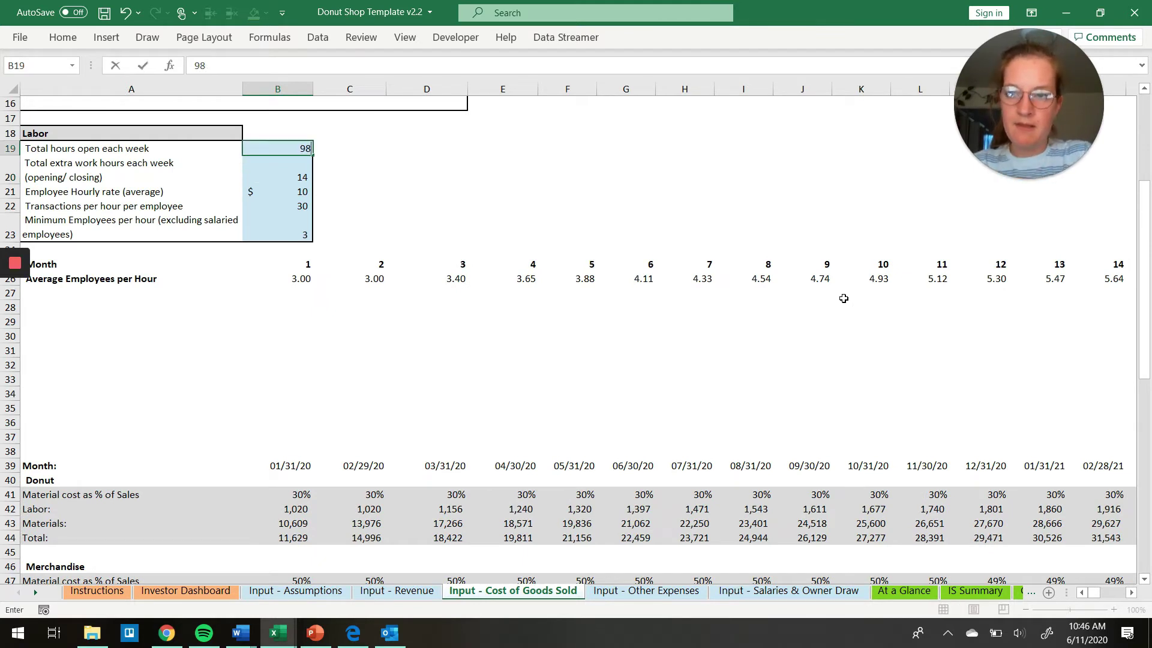
{"action": "key", "text": "Return"}
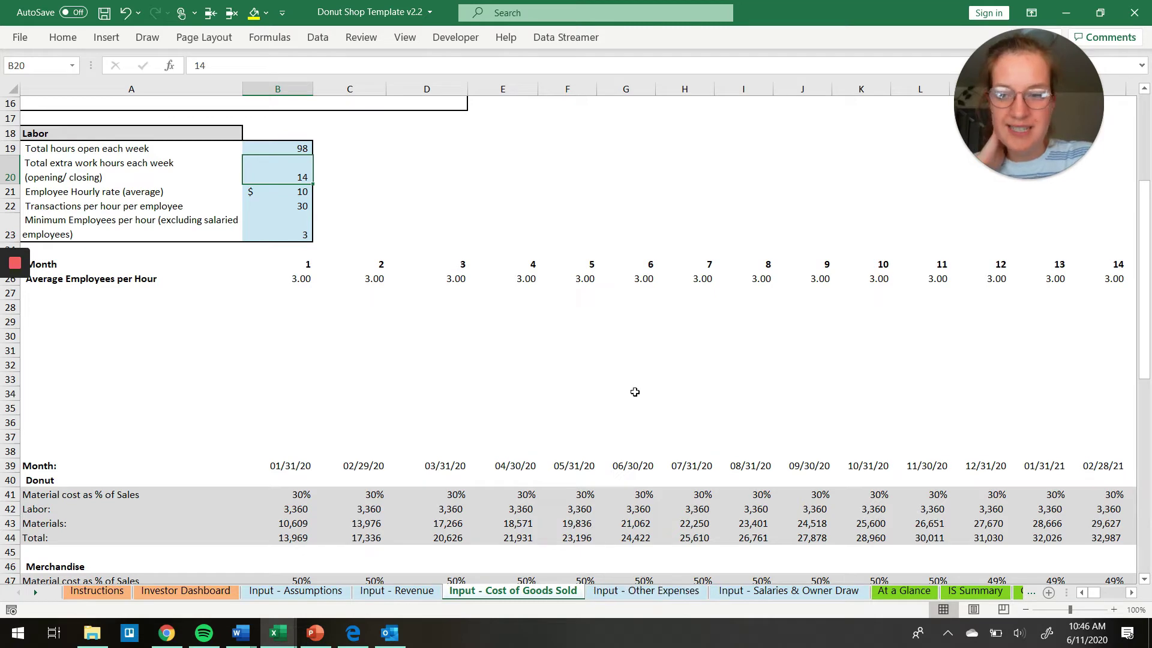
{"action": "scroll", "coordinate": [634, 391], "scroll_direction": "down", "scroll_amount": 3}
{"action": "scroll", "coordinate": [381, 522], "scroll_direction": "down", "scroll_amount": 15}
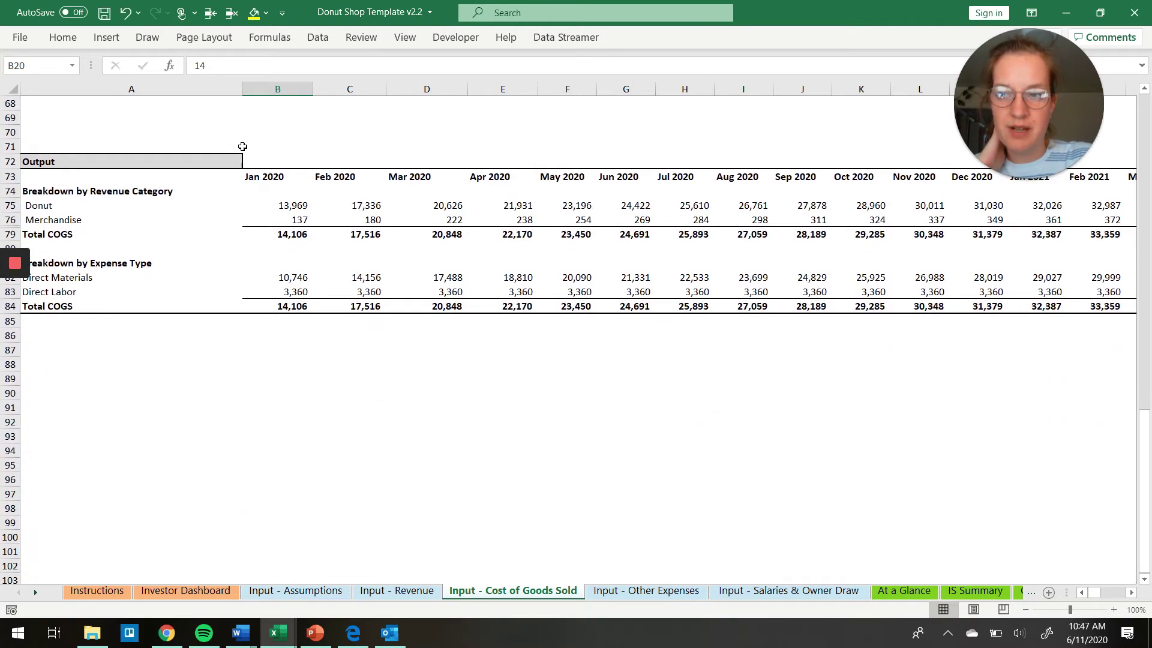
{"action": "left_click", "coordinate": [657, 597]}
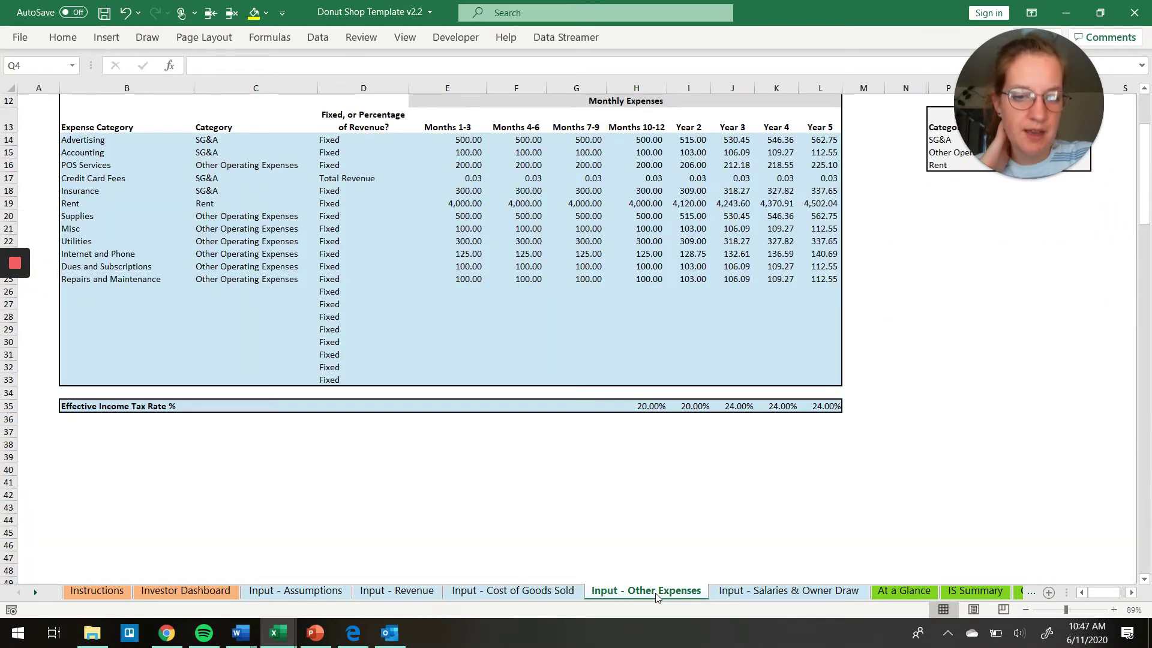
Step: Switch Credit Card Fees' calculator to Fixed, then back to Total Revenue at 0.03
{"action": "scroll", "coordinate": [729, 381], "scroll_direction": "up", "scroll_amount": 4}
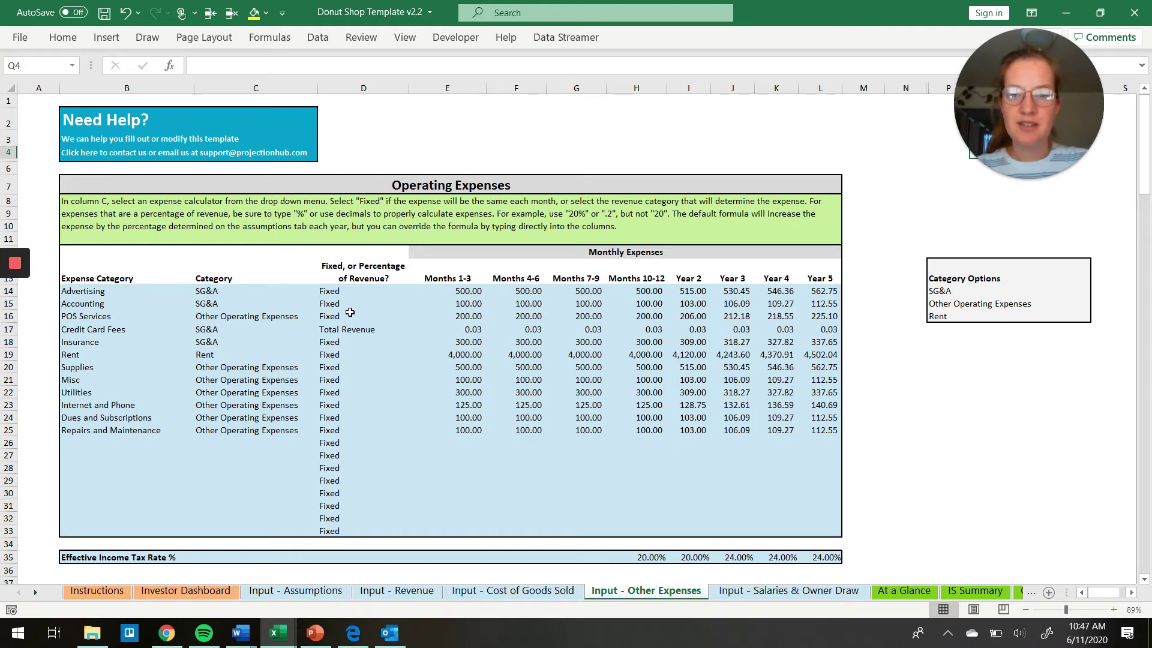
{"action": "left_click", "coordinate": [487, 289]}
{"action": "key", "text": "Right"}
{"action": "key", "text": "Right"}
{"action": "key", "text": "Right"}
{"action": "key", "text": "Down"}
{"action": "key", "text": "Down"}
{"action": "key", "text": "Down"}
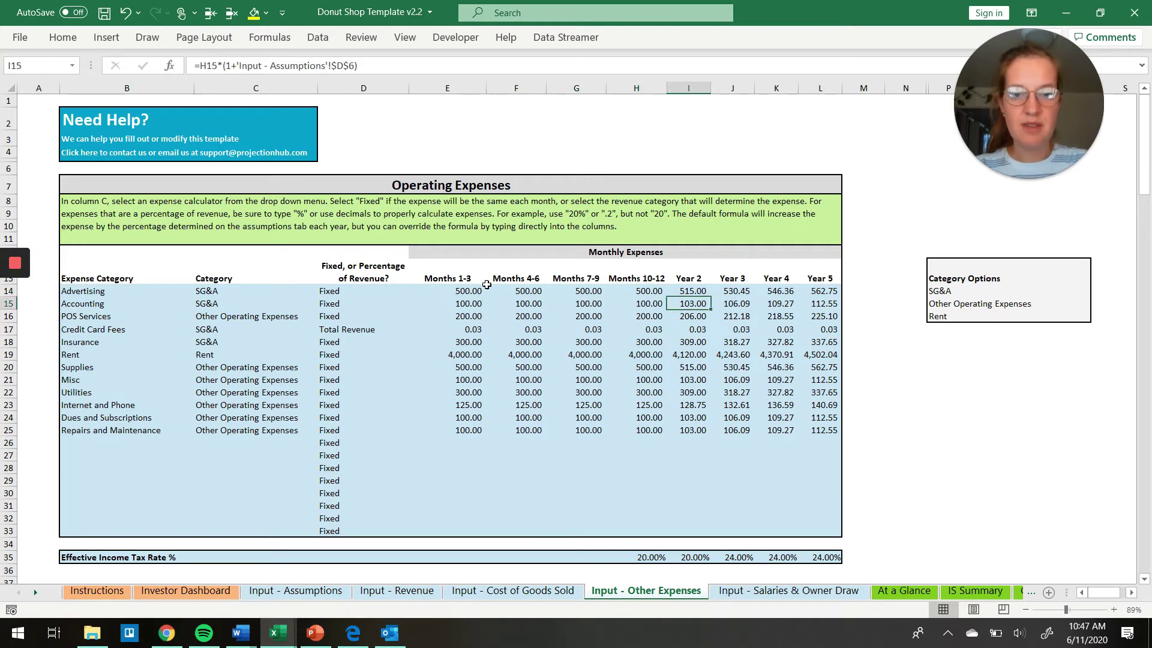
{"action": "key", "text": "Left"}
{"action": "key", "text": "Left"}
{"action": "key", "text": "Left"}
{"action": "key", "text": "Left"}
{"action": "key", "text": "Left"}
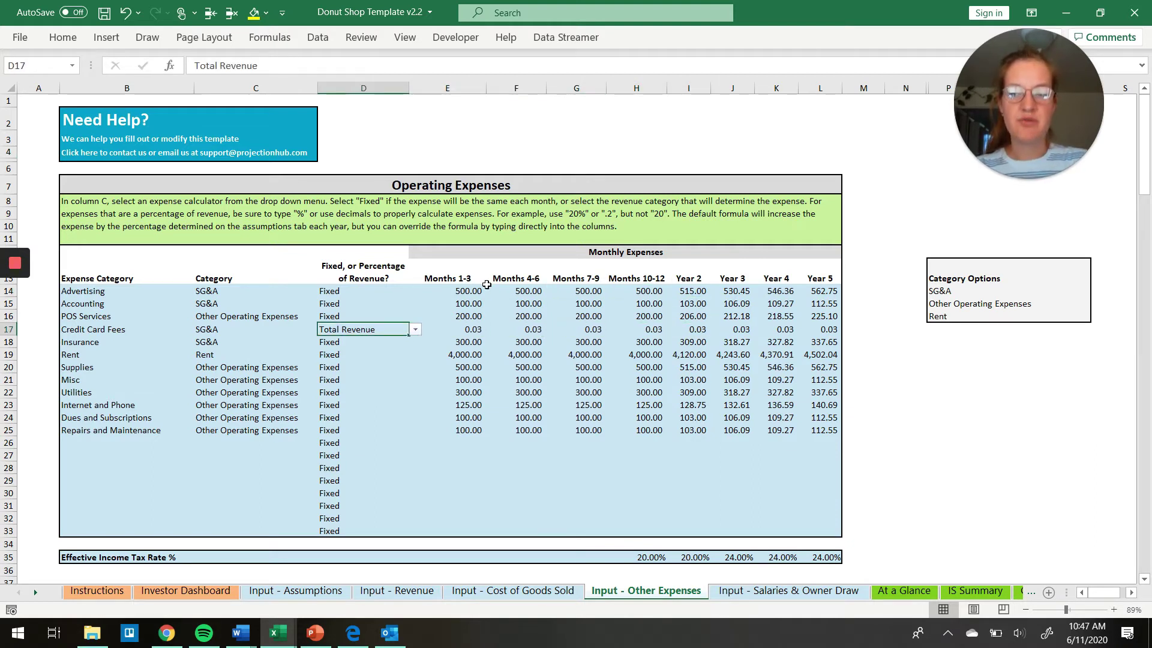
{"action": "left_click", "coordinate": [415, 330]}
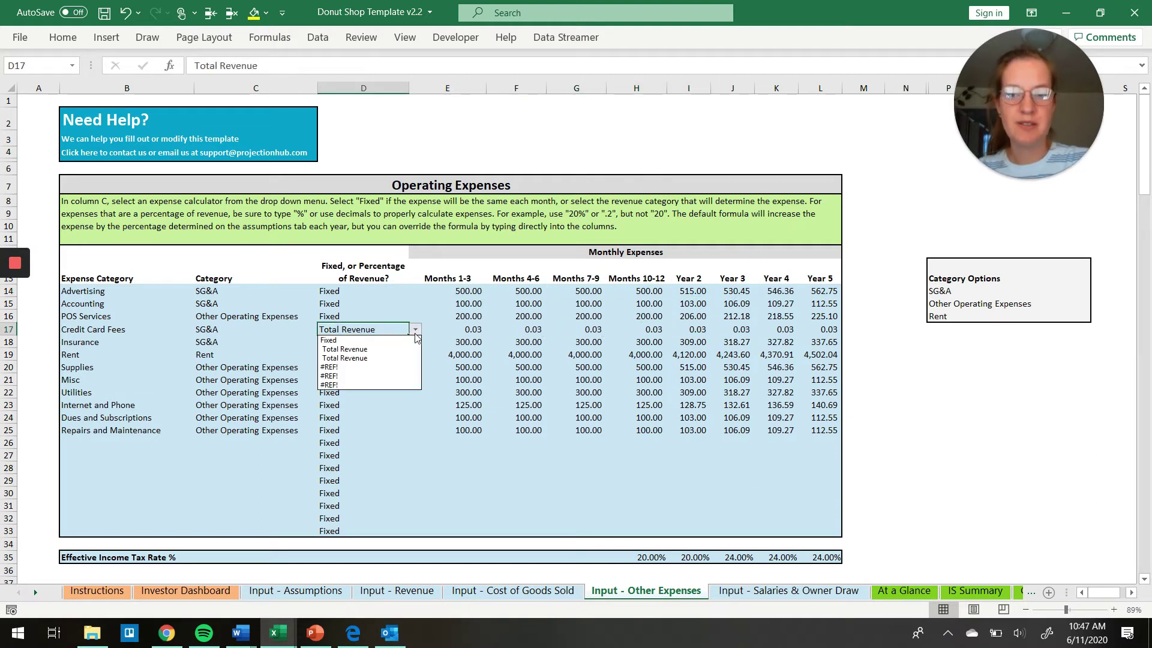
{"action": "left_click", "coordinate": [414, 334]}
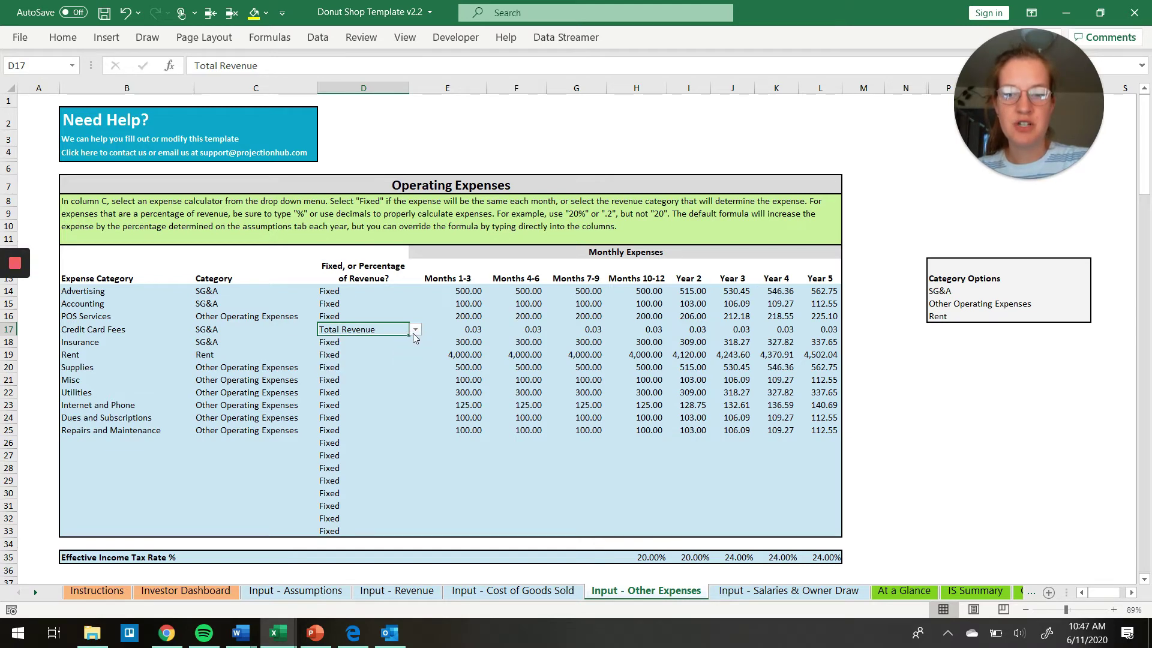
{"action": "left_click", "coordinate": [414, 334]}
{"action": "left_click", "coordinate": [385, 339]}
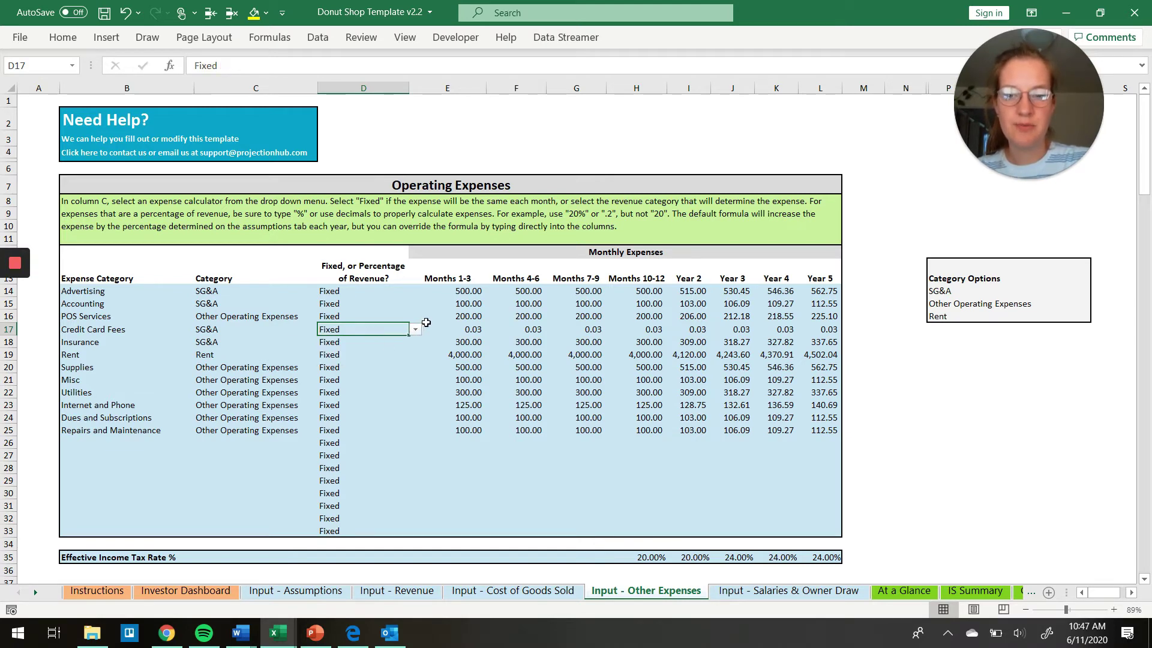
{"action": "left_click", "coordinate": [415, 329]}
{"action": "left_click", "coordinate": [391, 351]}
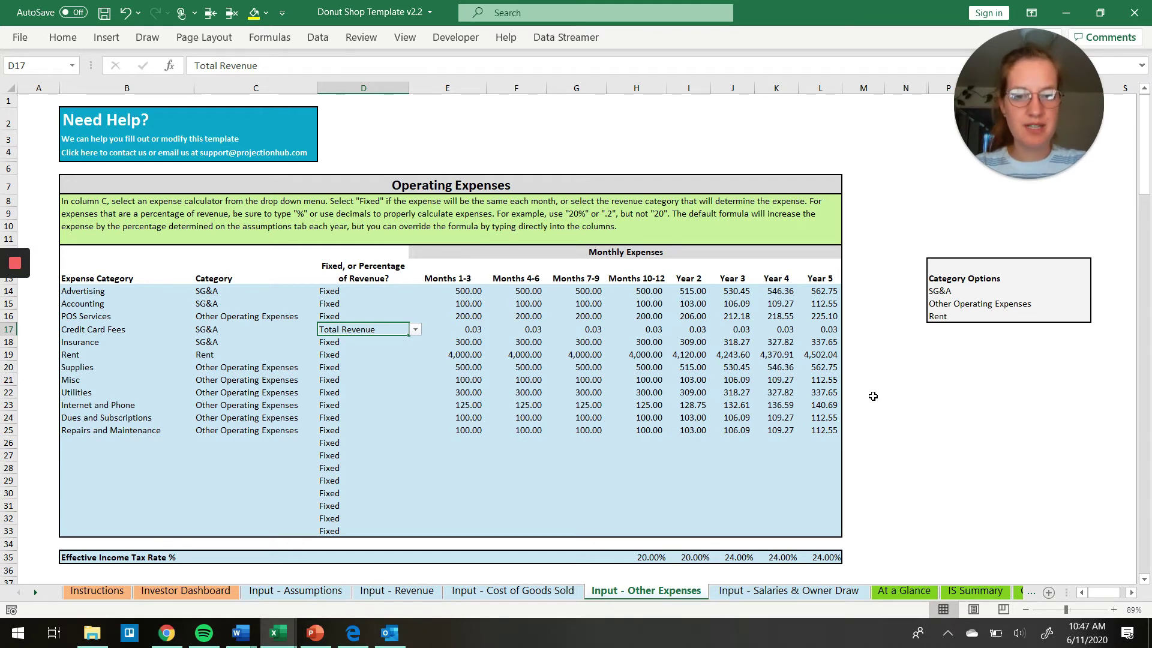
Step: Review the Manager row's employee count, month started and annual raise, then go to At a Glance
{"action": "left_click", "coordinate": [778, 595]}
{"action": "left_click", "coordinate": [848, 437]}
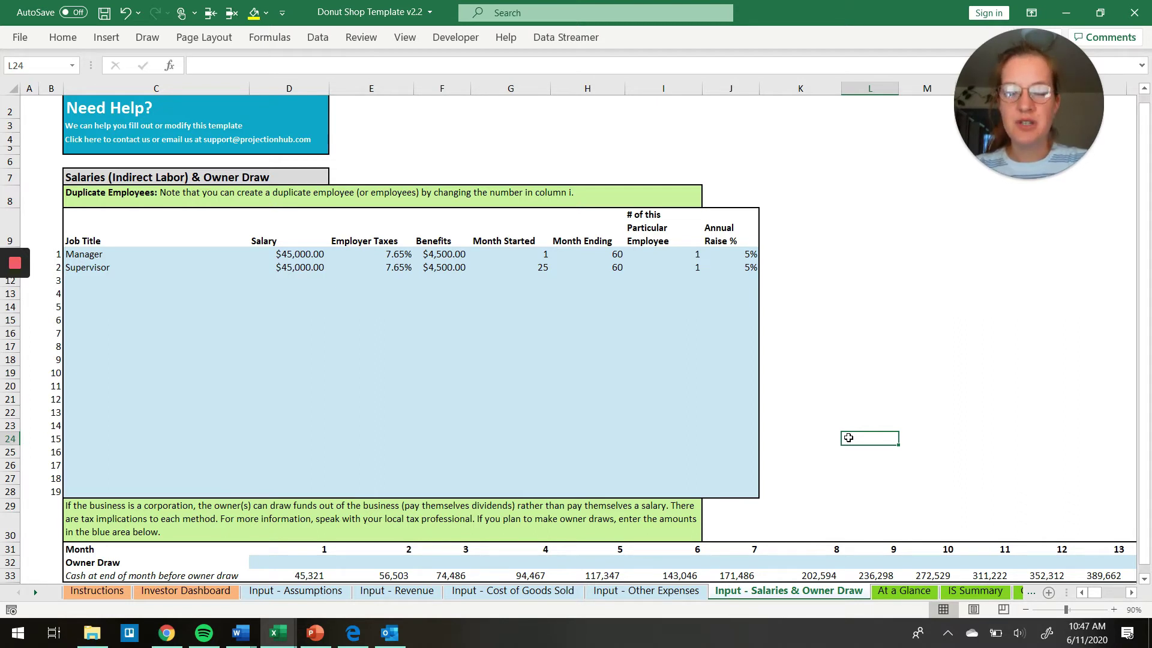
{"action": "left_click", "coordinate": [678, 269]}
{"action": "key", "text": "Return"}
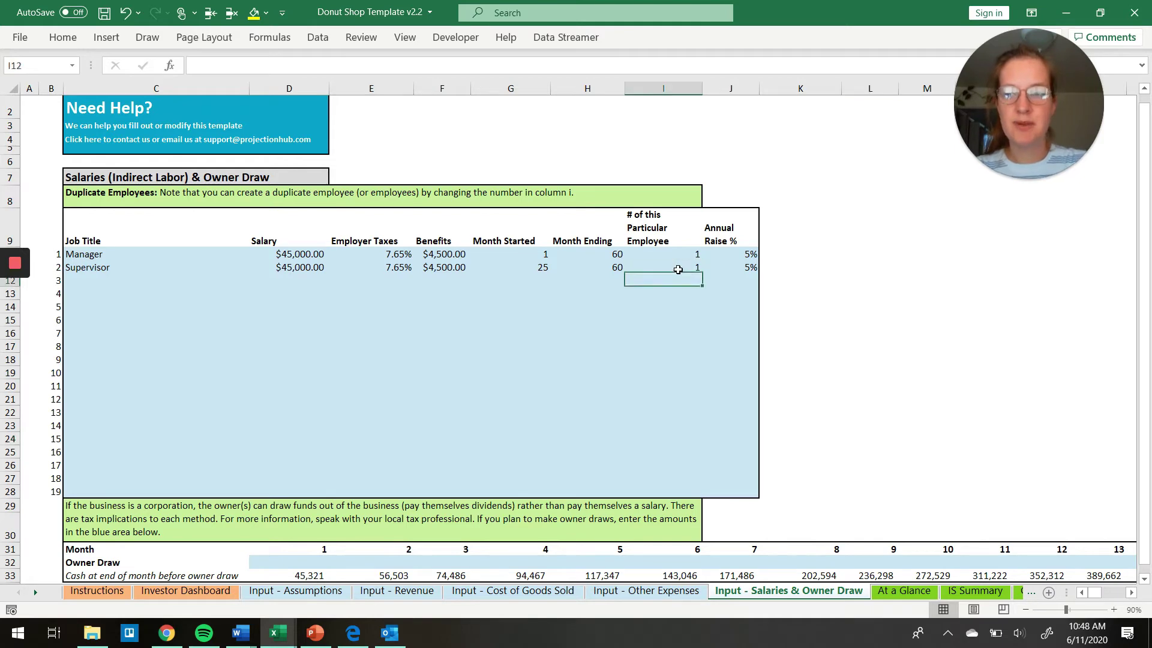
{"action": "key", "text": "Down"}
{"action": "key", "text": "Down"}
{"action": "key", "text": "Up"}
{"action": "key", "text": "Up"}
{"action": "key", "text": "Up"}
{"action": "key", "text": "Up"}
{"action": "key", "text": "Left"}
{"action": "key", "text": "Left"}
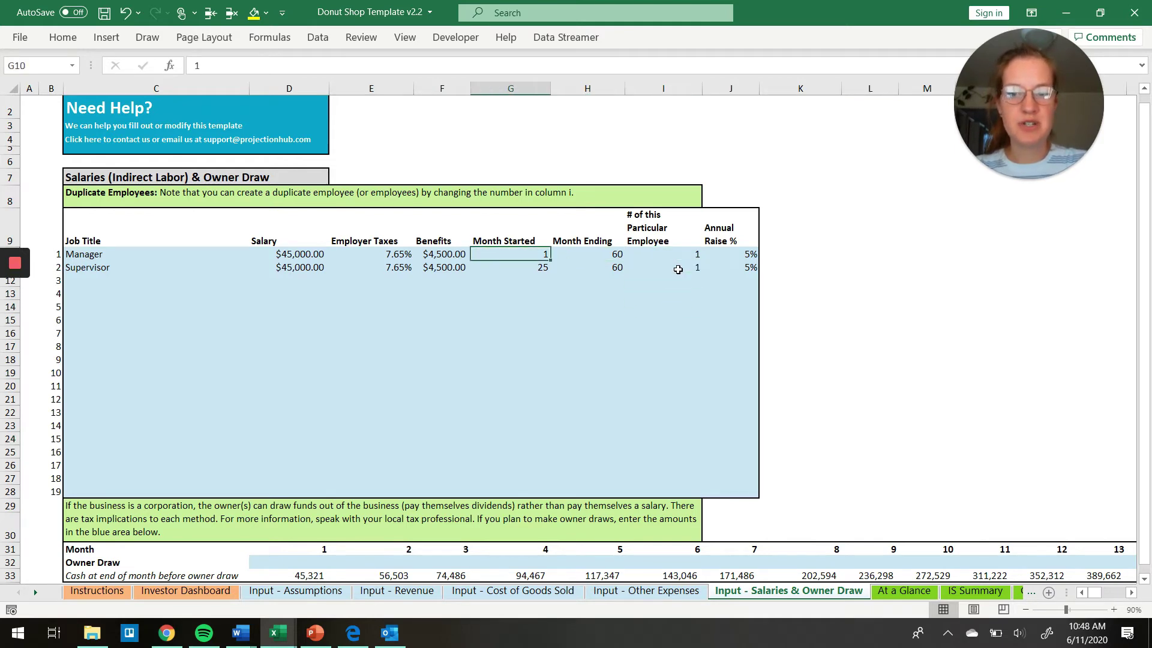
{"action": "key", "text": "Left"}
{"action": "key", "text": "Left"}
{"action": "key", "text": "Right"}
{"action": "key", "text": "Right"}
{"action": "key", "text": "Right"}
{"action": "key", "text": "Right"}
{"action": "key", "text": "Right"}
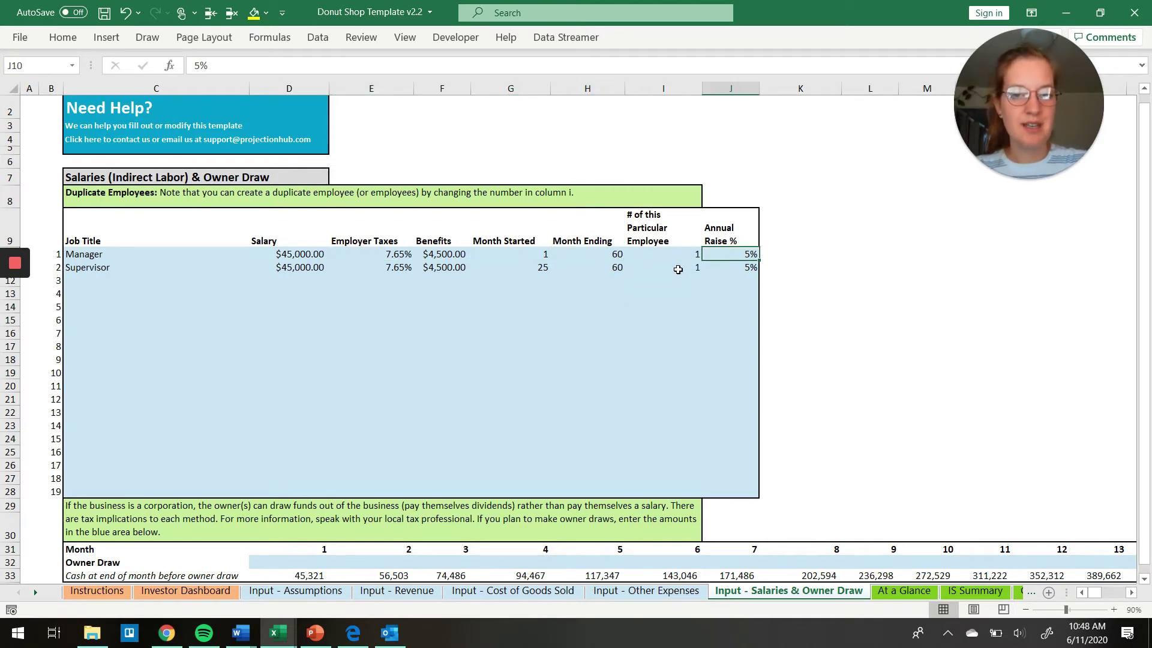
{"action": "scroll", "coordinate": [678, 269], "scroll_direction": "down", "scroll_amount": 3}
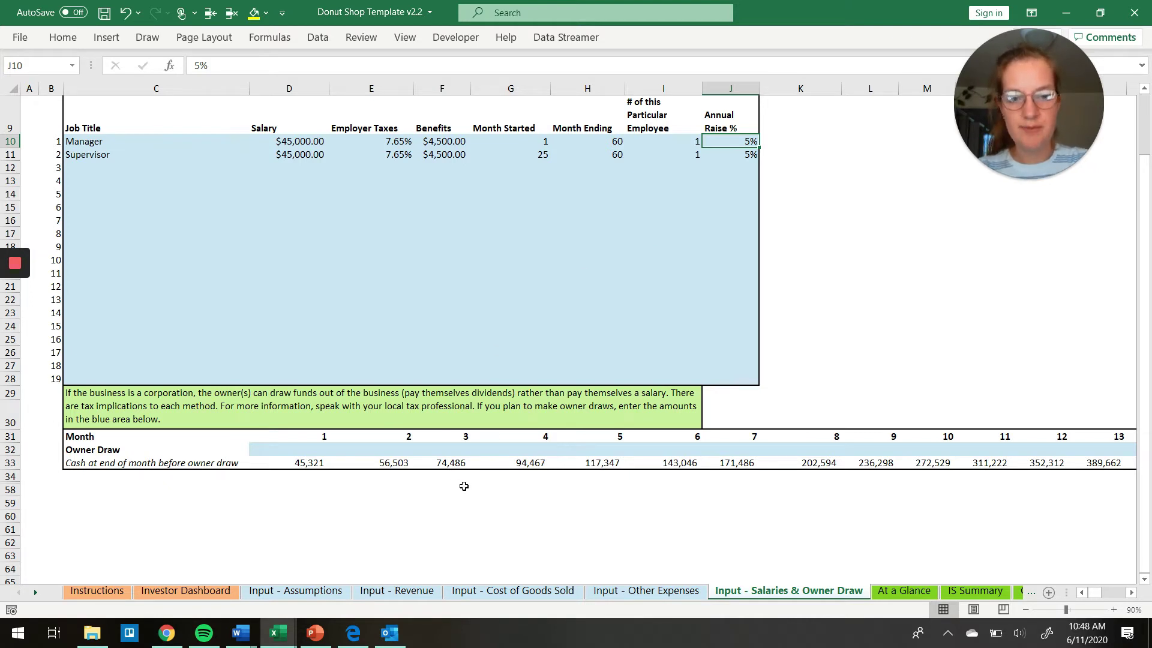
{"action": "left_click", "coordinate": [904, 591]}
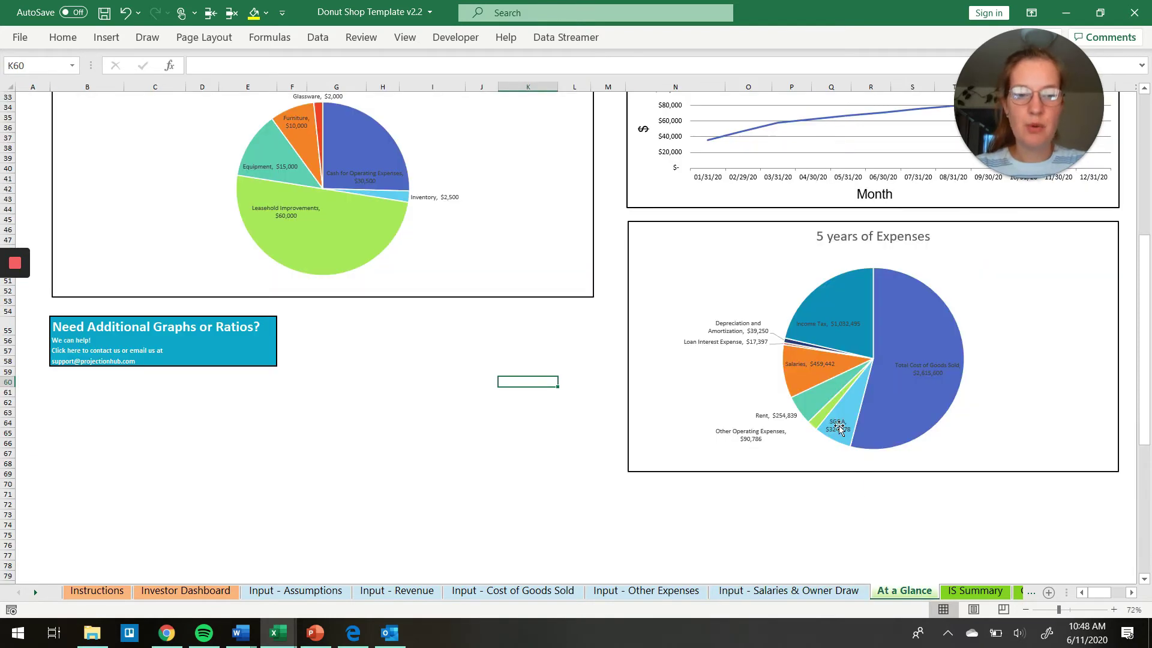
Step: Scroll through At a Glance's startup-cost and 5-year expense pie charts, then open IS Summary
{"action": "scroll", "coordinate": [839, 427], "scroll_direction": "up", "scroll_amount": 10}
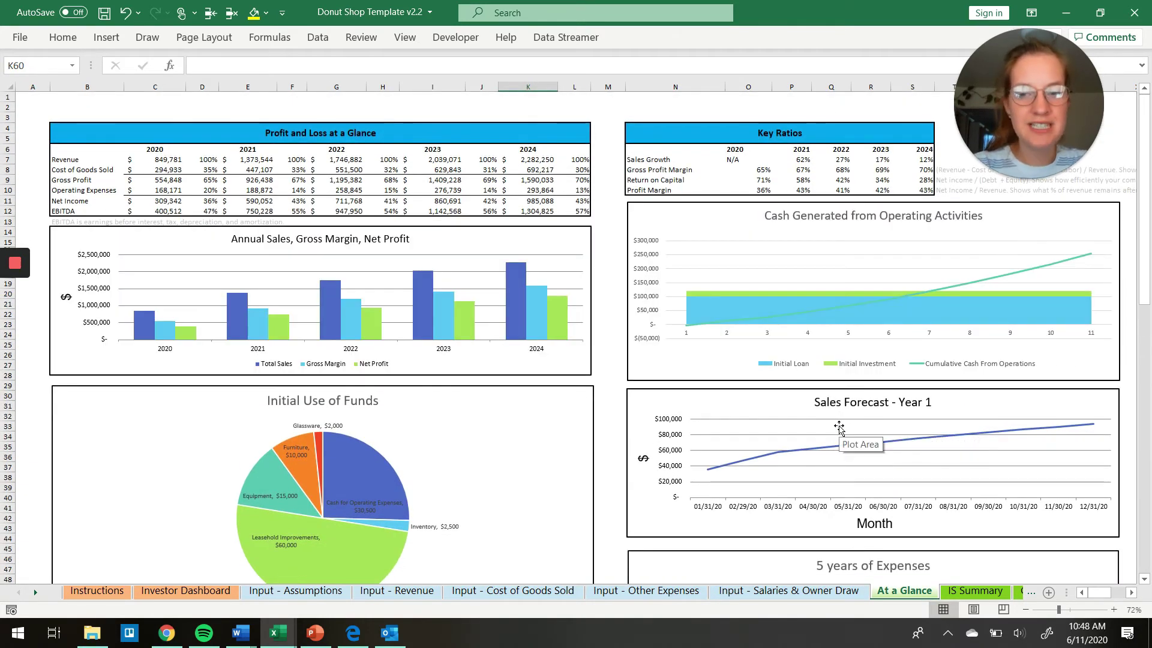
{"action": "scroll", "coordinate": [839, 427], "scroll_direction": "down", "scroll_amount": 10}
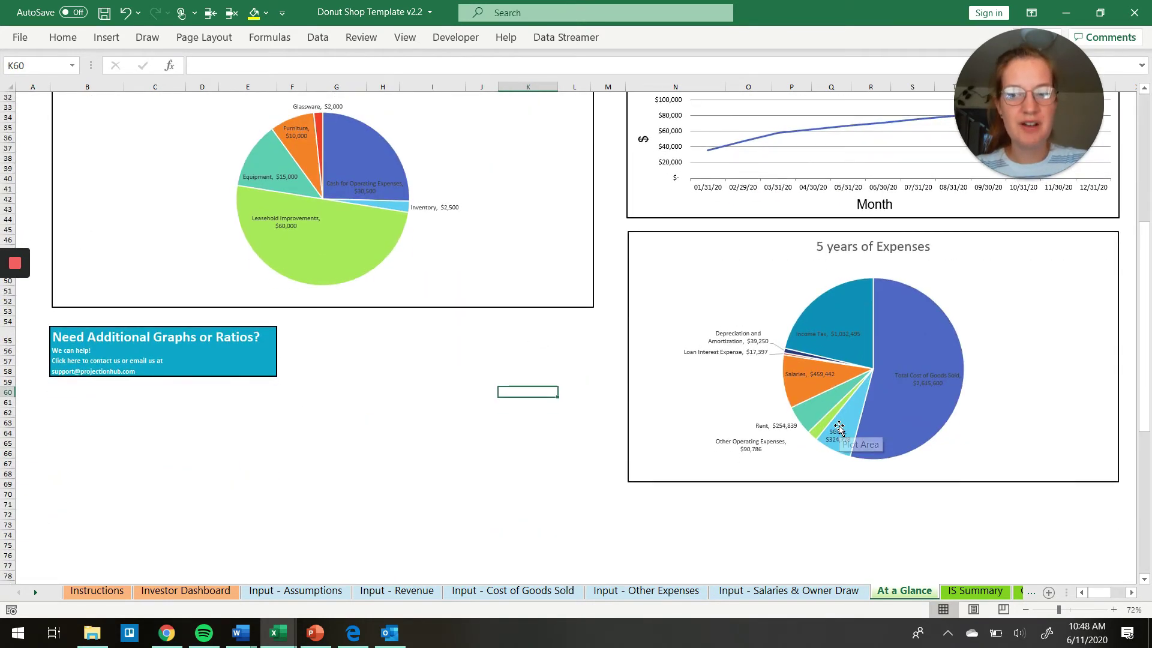
{"action": "scroll", "coordinate": [839, 427], "scroll_direction": "up", "scroll_amount": 10}
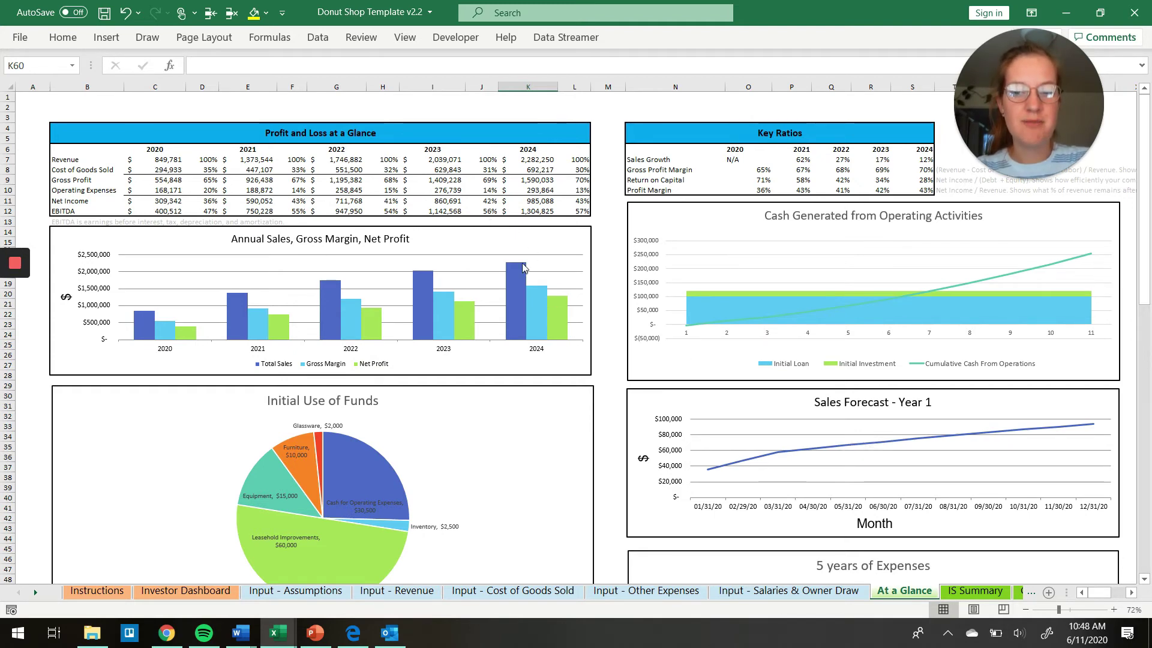
{"action": "scroll", "coordinate": [528, 264], "scroll_direction": "down", "scroll_amount": 4}
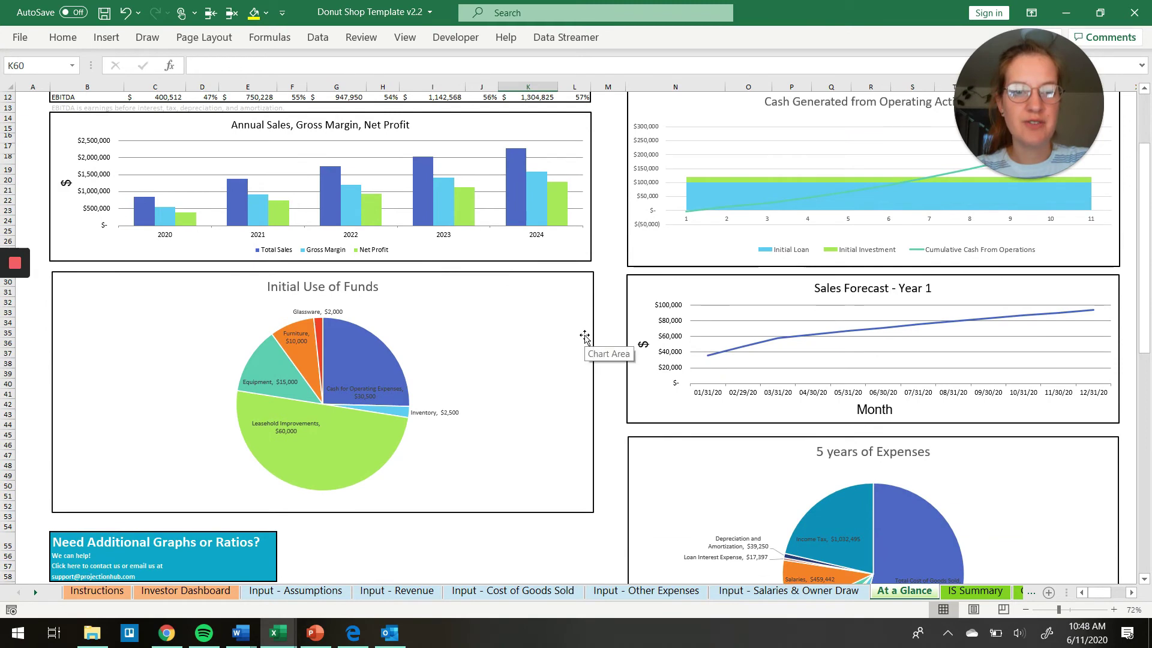
{"action": "scroll", "coordinate": [585, 337], "scroll_direction": "up", "scroll_amount": 2}
{"action": "scroll", "coordinate": [585, 338], "scroll_direction": "down", "scroll_amount": 5}
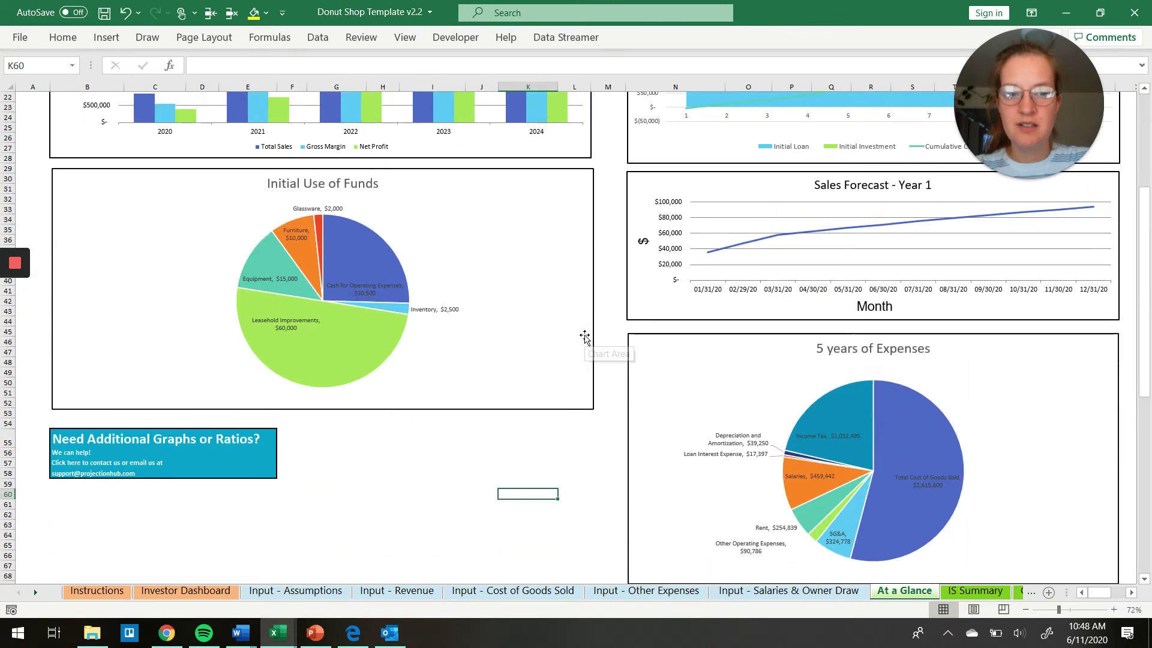
{"action": "scroll", "coordinate": [585, 337], "scroll_direction": "down", "scroll_amount": 3}
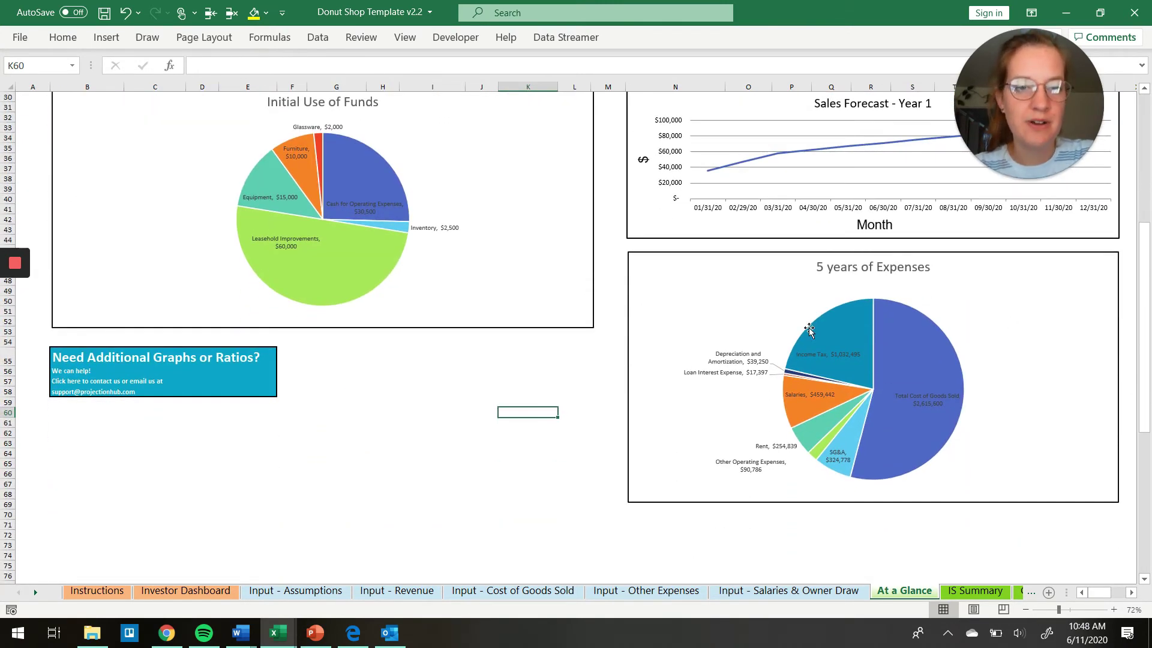
{"action": "left_click", "coordinate": [969, 592]}
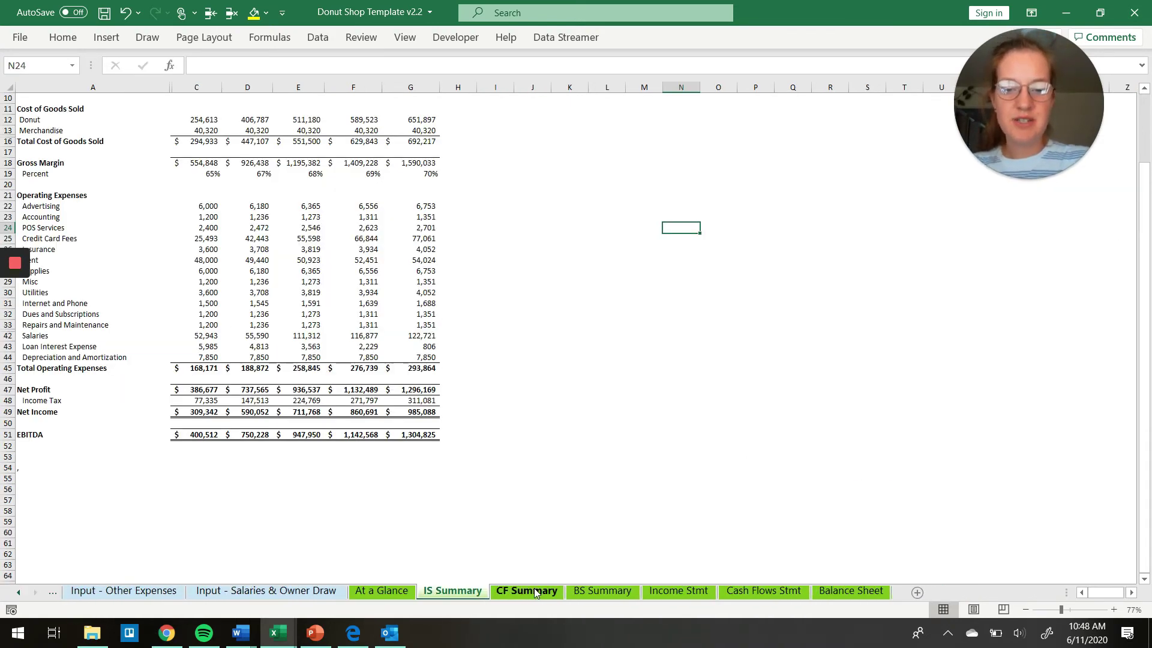
Step: Open CF Summary, where end-of-period cash grows from $352,312 to $3,468,295
{"action": "scroll", "coordinate": [509, 327], "scroll_direction": "up", "scroll_amount": 3}
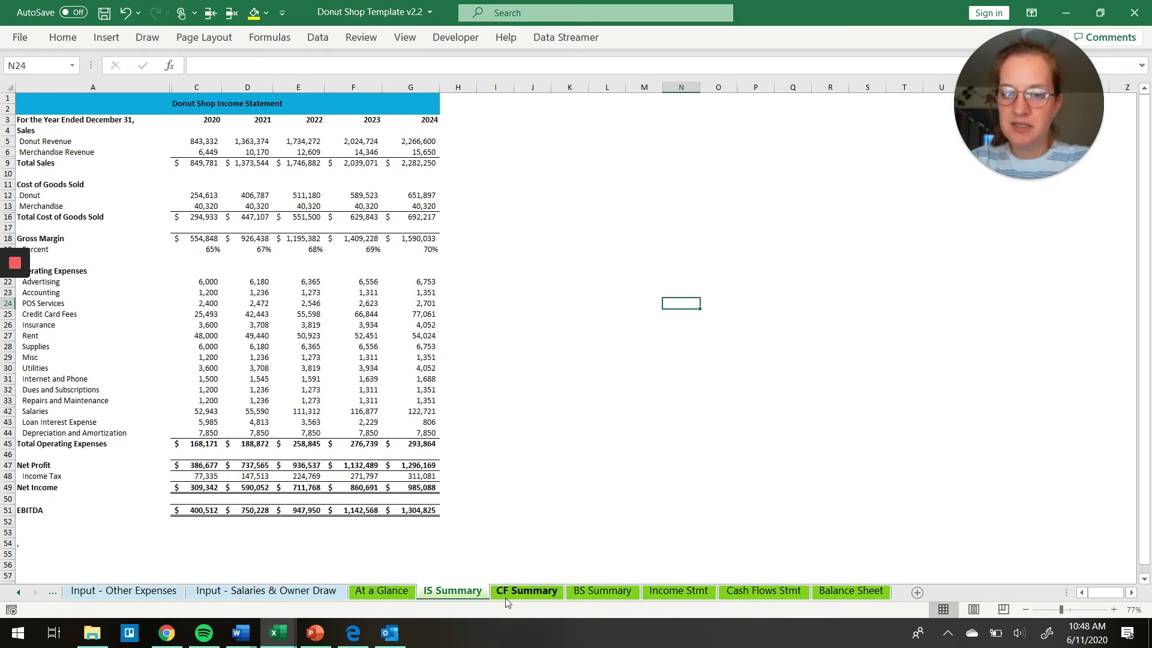
{"action": "left_click", "coordinate": [526, 592]}
{"action": "scroll", "coordinate": [572, 514], "scroll_direction": "down", "scroll_amount": 2}
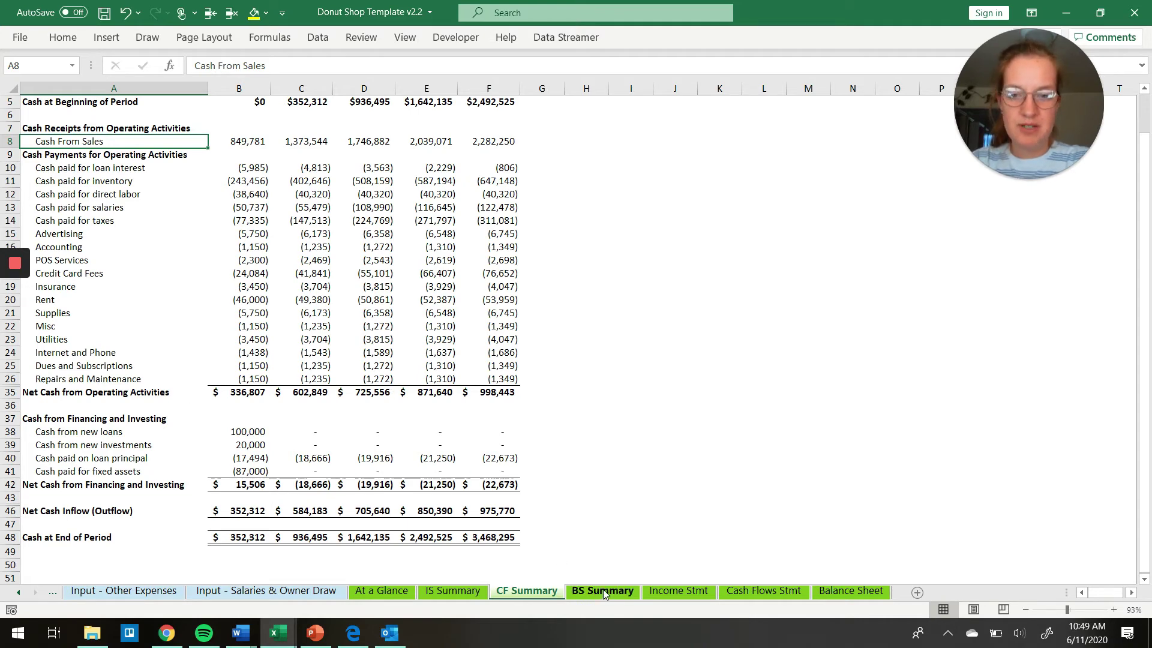
Step: Compare 2024 Total Assets with Total Liabilities and Equity on BS Summary, then open Income Stmt
{"action": "scroll", "coordinate": [639, 401], "scroll_direction": "up", "scroll_amount": 2}
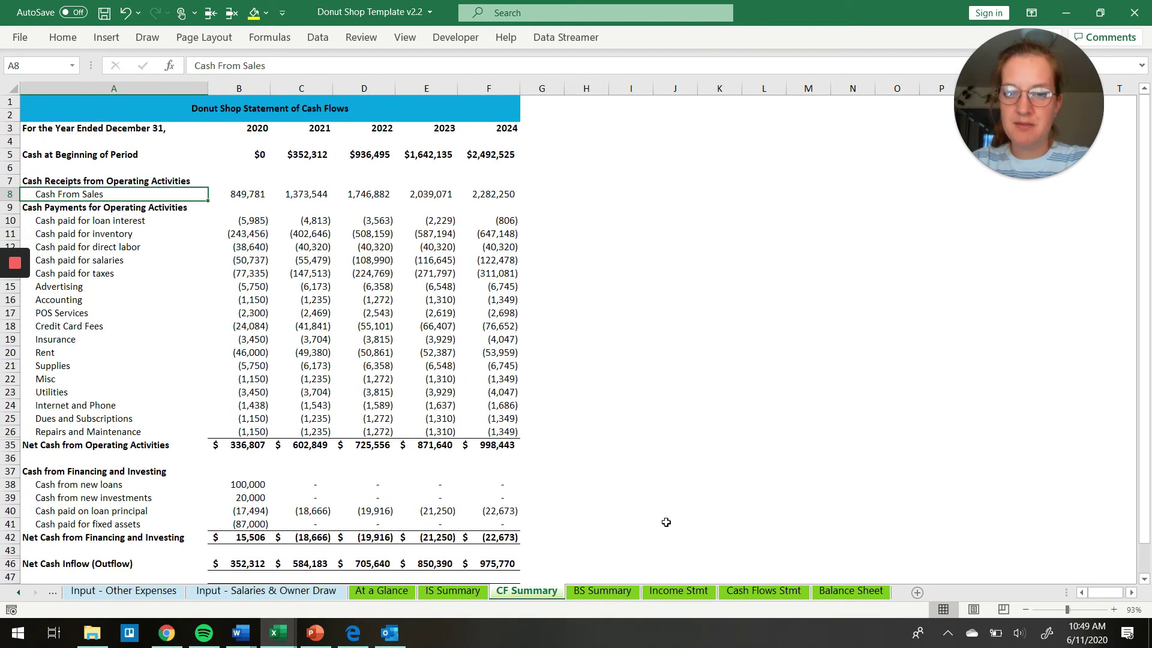
{"action": "left_click", "coordinate": [624, 595]}
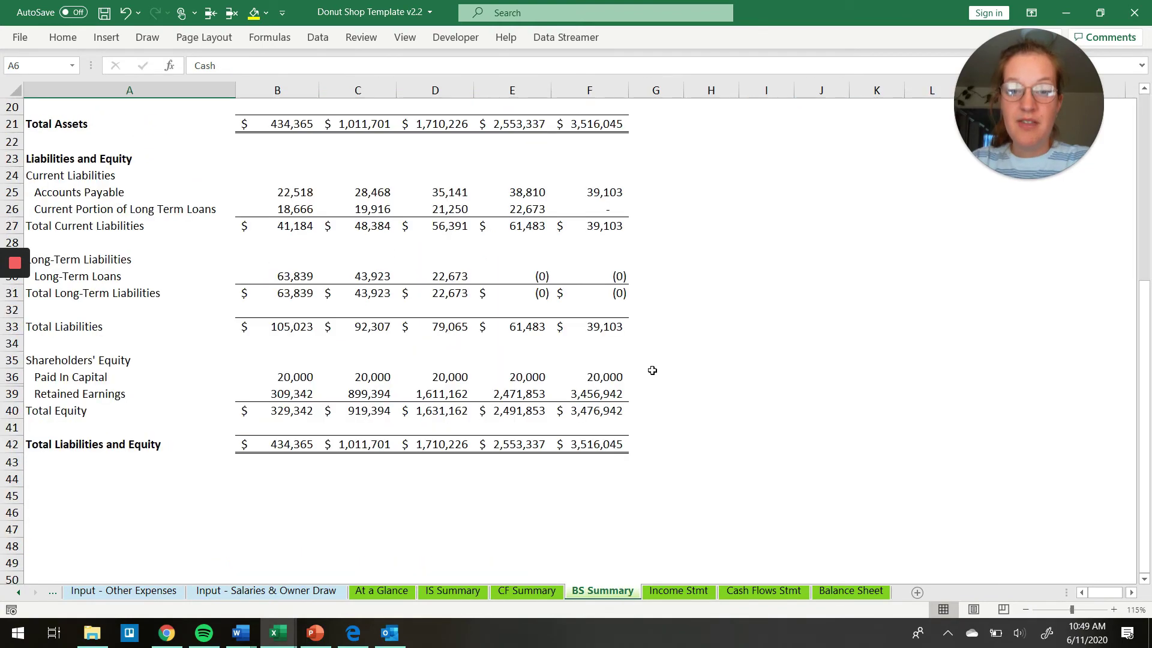
{"action": "scroll", "coordinate": [665, 305], "scroll_direction": "up", "scroll_amount": 6}
{"action": "scroll", "coordinate": [666, 305], "scroll_direction": "down", "scroll_amount": 3, "text": "ctrl"}
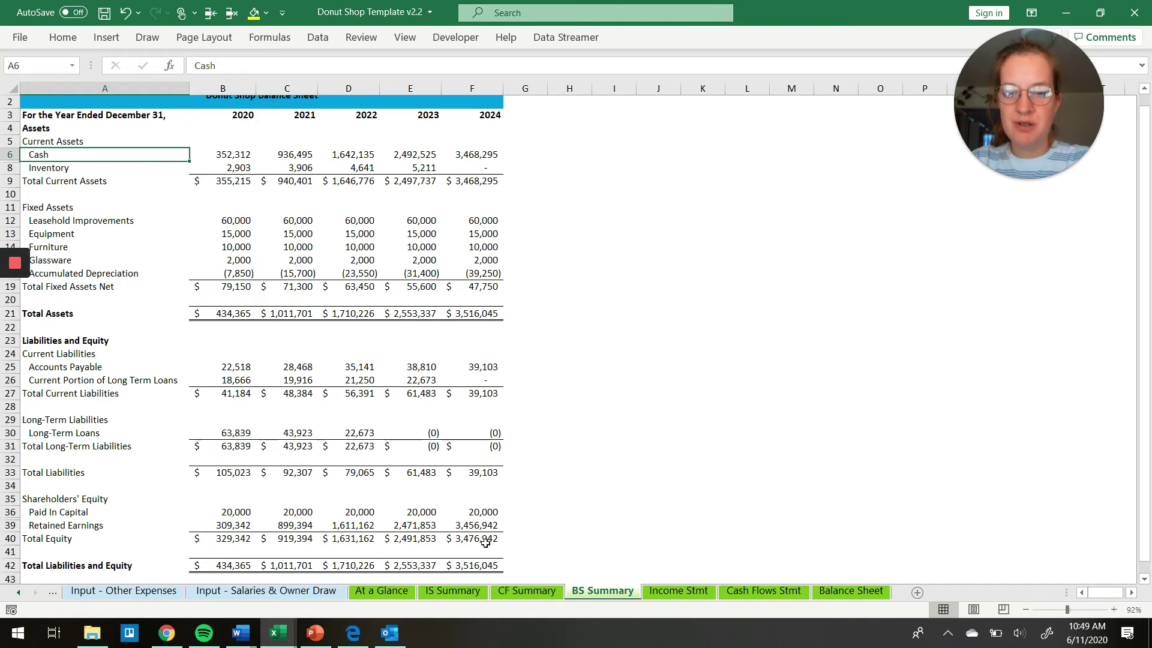
{"action": "left_click", "coordinate": [475, 312]}
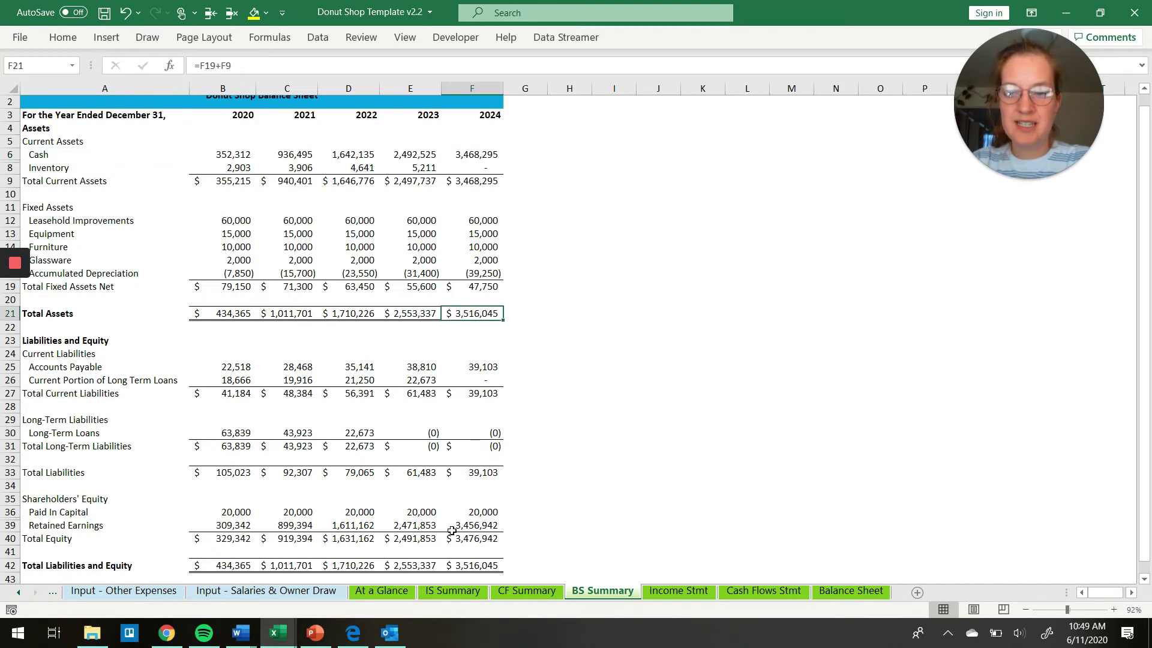
{"action": "left_click", "coordinate": [483, 562]}
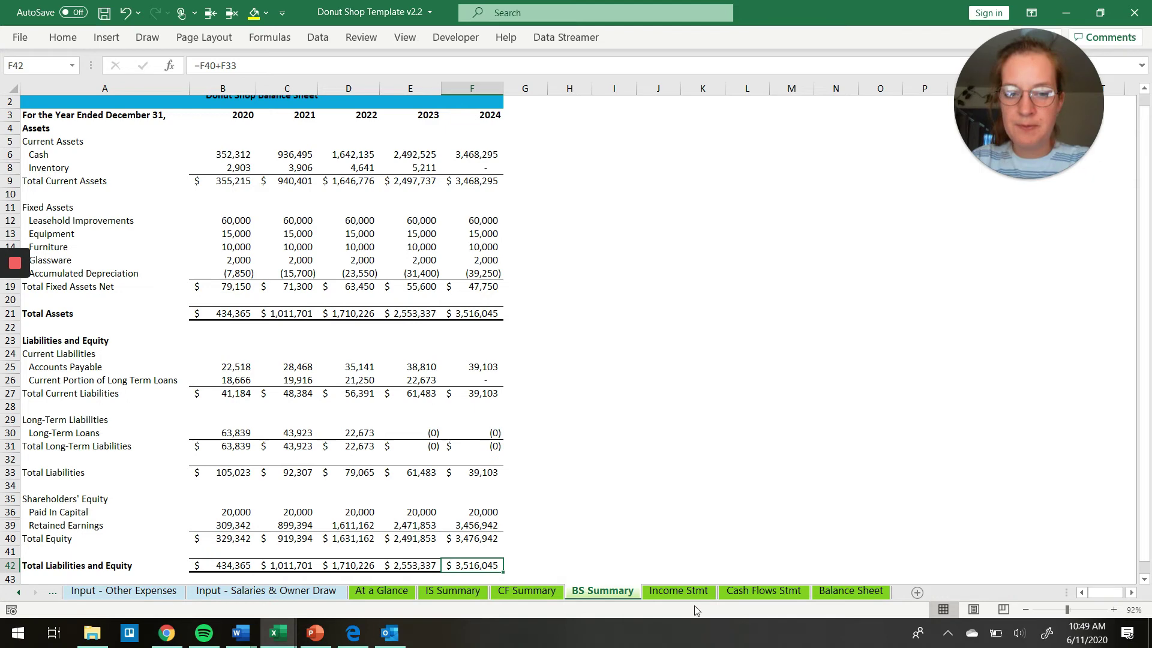
{"action": "left_click", "coordinate": [679, 591]}
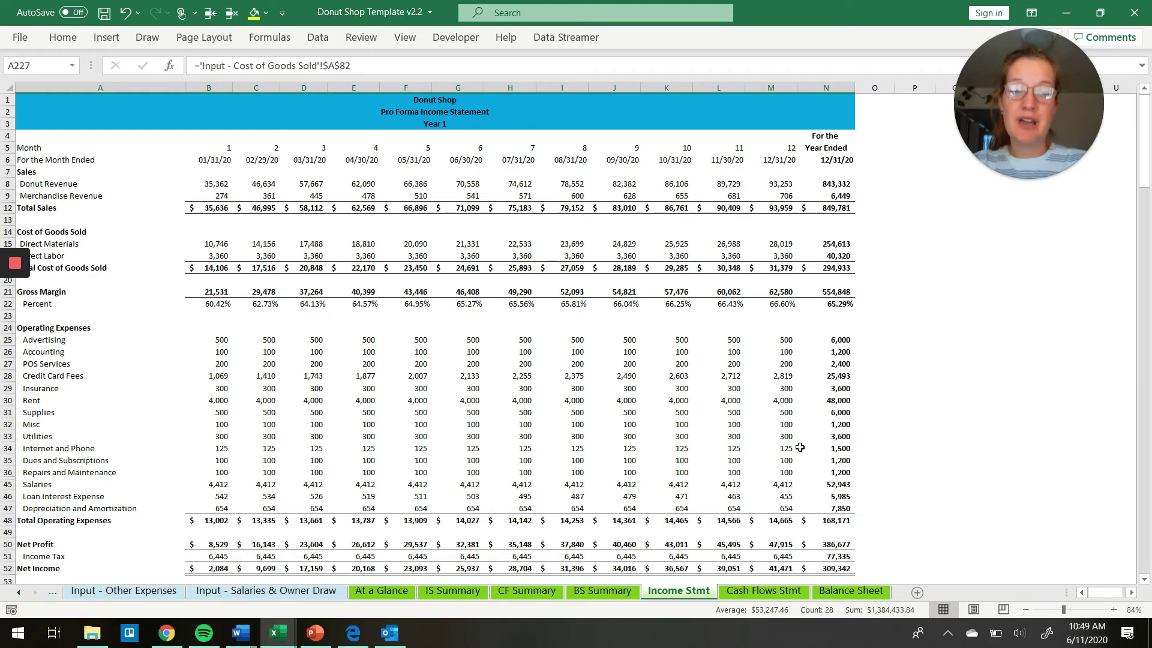
Step: Inspect the Year 5 Loan Interest Expense total on the monthly Income Stmt
{"action": "scroll", "coordinate": [800, 448], "scroll_direction": "down", "scroll_amount": 20}
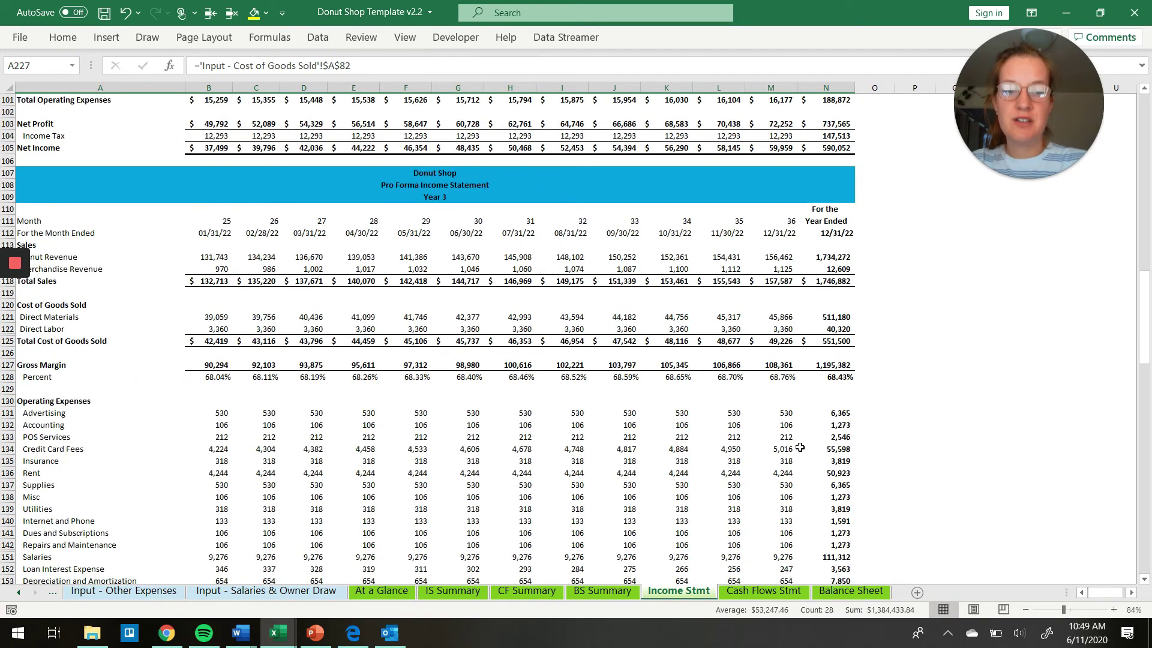
{"action": "scroll", "coordinate": [800, 447], "scroll_direction": "down", "scroll_amount": 20}
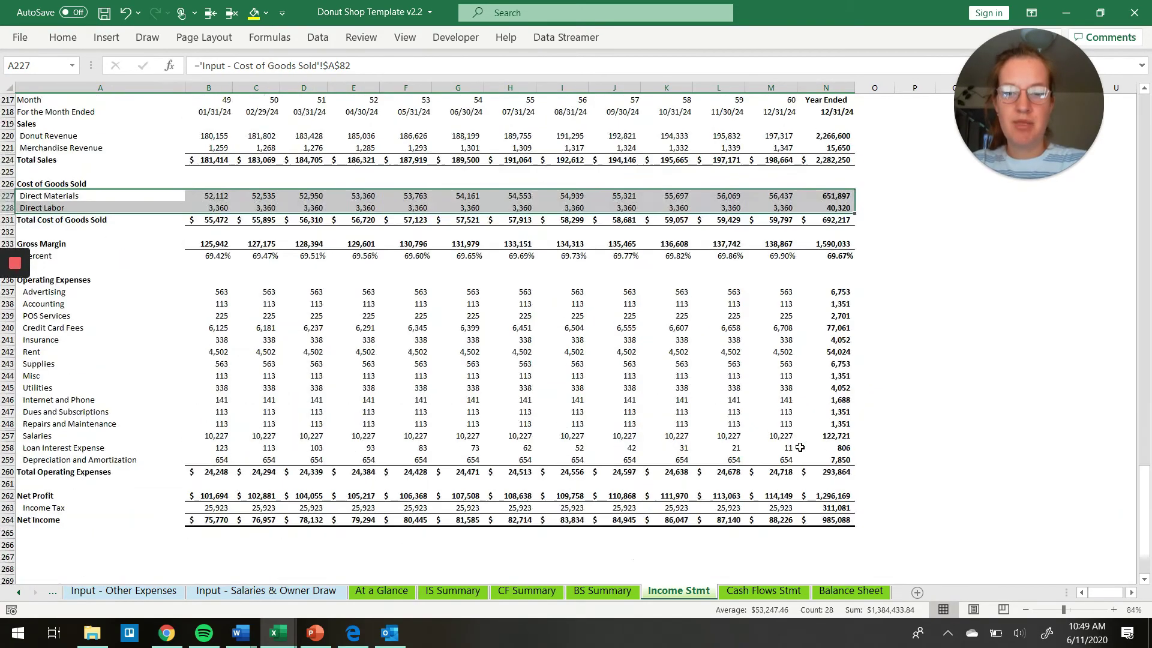
{"action": "left_click", "coordinate": [800, 447]}
{"action": "scroll", "coordinate": [800, 448], "scroll_direction": "up", "scroll_amount": 20}
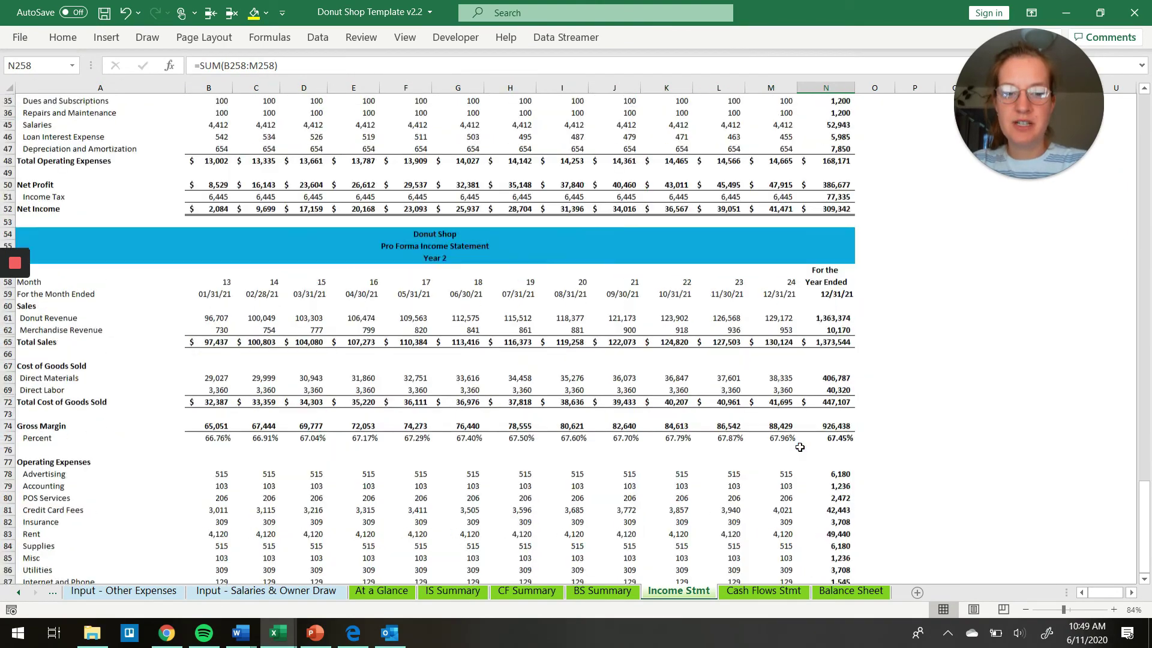
Step: Scroll through the monthly Cash Flows Stmt sheet
{"action": "left_click", "coordinate": [774, 591]}
{"action": "left_click", "coordinate": [782, 401]}
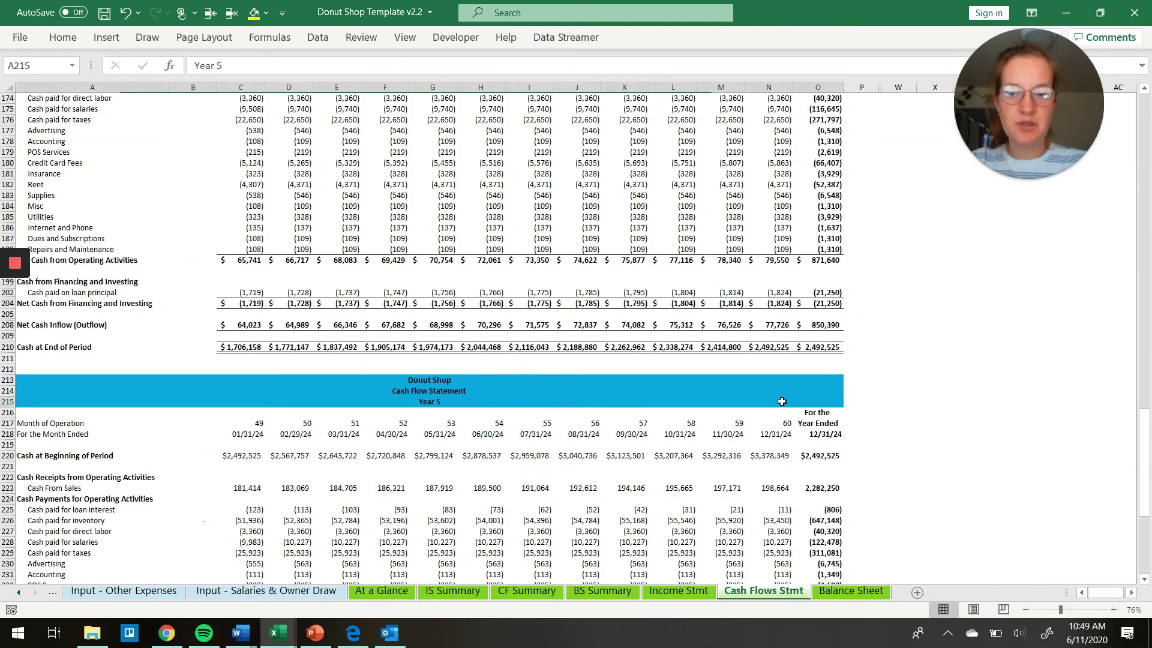
{"action": "scroll", "coordinate": [450, 463], "scroll_direction": "up", "scroll_amount": 5}
{"action": "scroll", "coordinate": [449, 464], "scroll_direction": "up", "scroll_amount": 20}
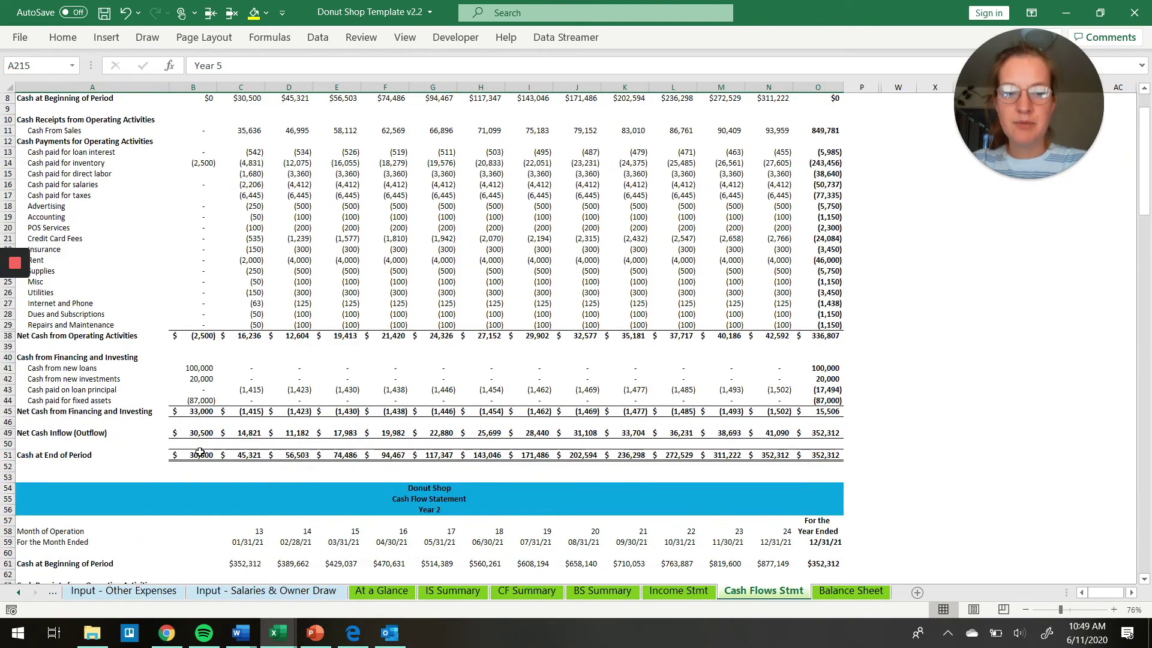
{"action": "scroll", "coordinate": [747, 476], "scroll_direction": "down", "scroll_amount": 11}
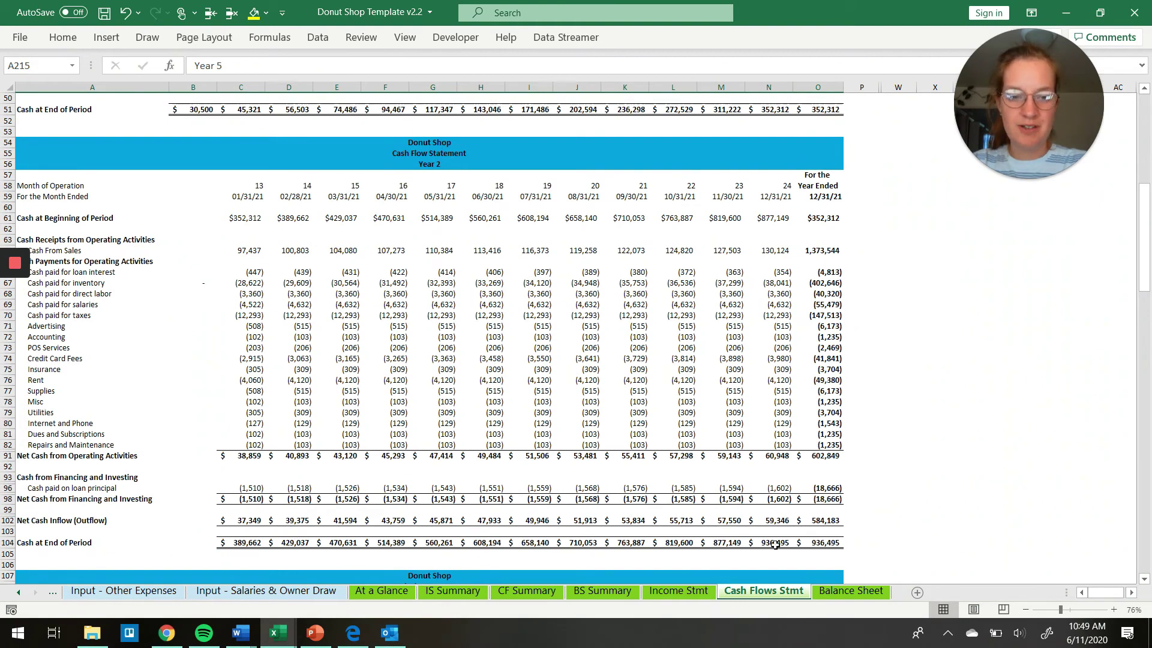
{"action": "scroll", "coordinate": [729, 387], "scroll_direction": "up", "scroll_amount": 12}
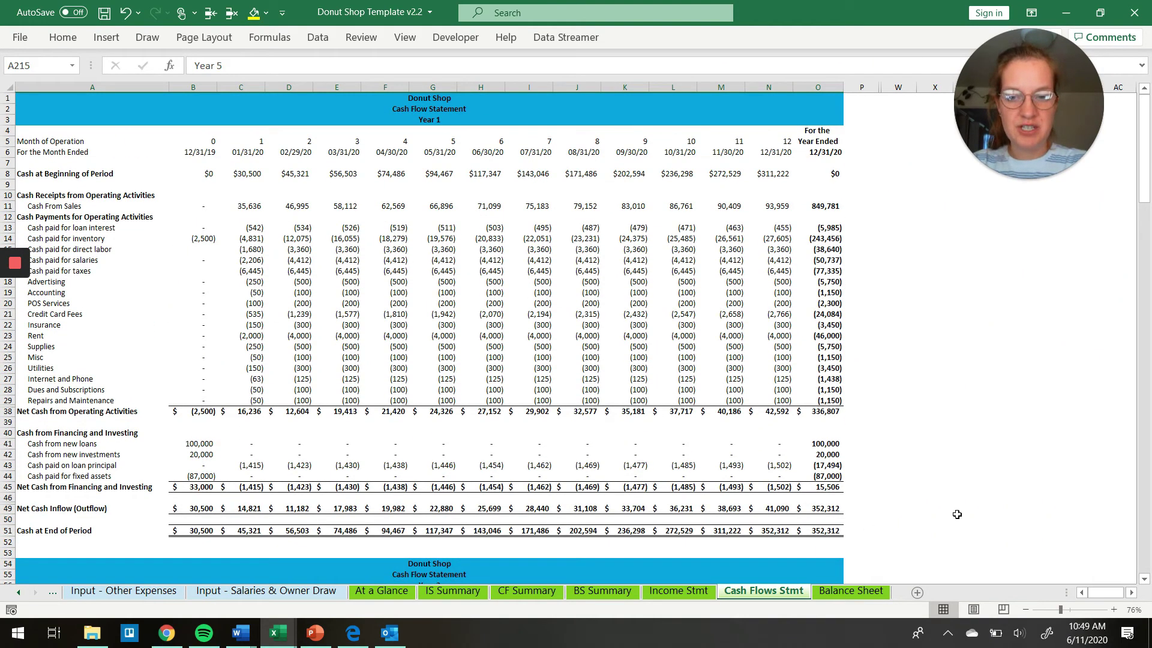
Step: Scroll through the Year 1 Balance Sheet, then open the Investor Dashboard
{"action": "left_click", "coordinate": [851, 590]}
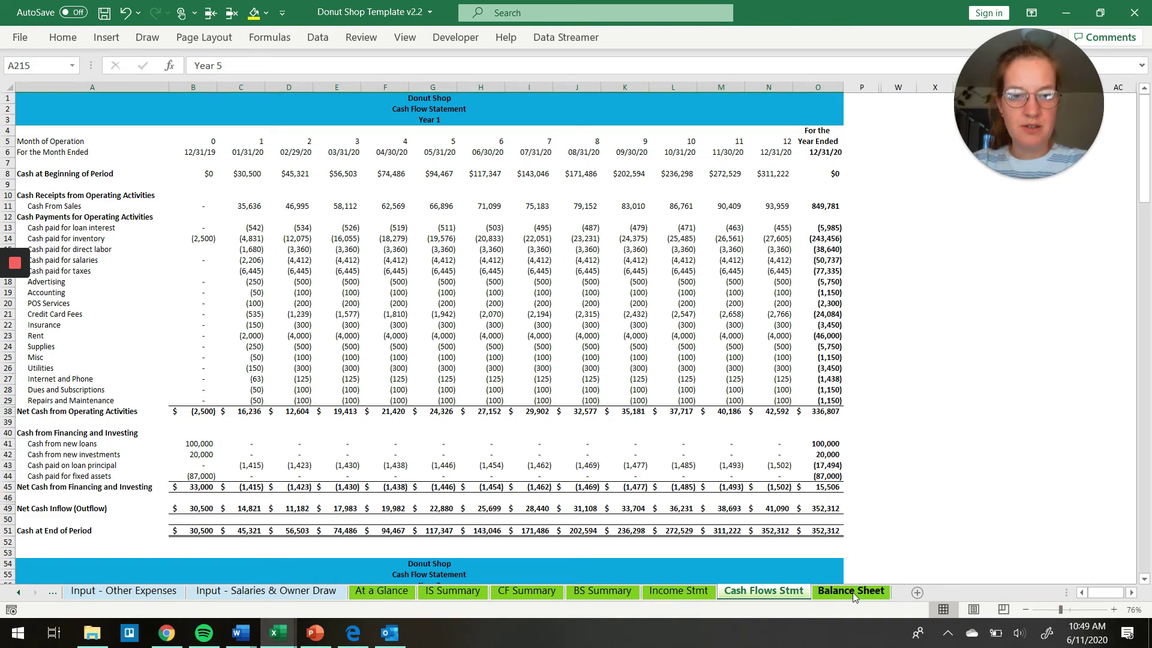
{"action": "scroll", "coordinate": [708, 378], "scroll_direction": "up", "scroll_amount": 2}
{"action": "scroll", "coordinate": [708, 378], "scroll_direction": "down", "scroll_amount": 2}
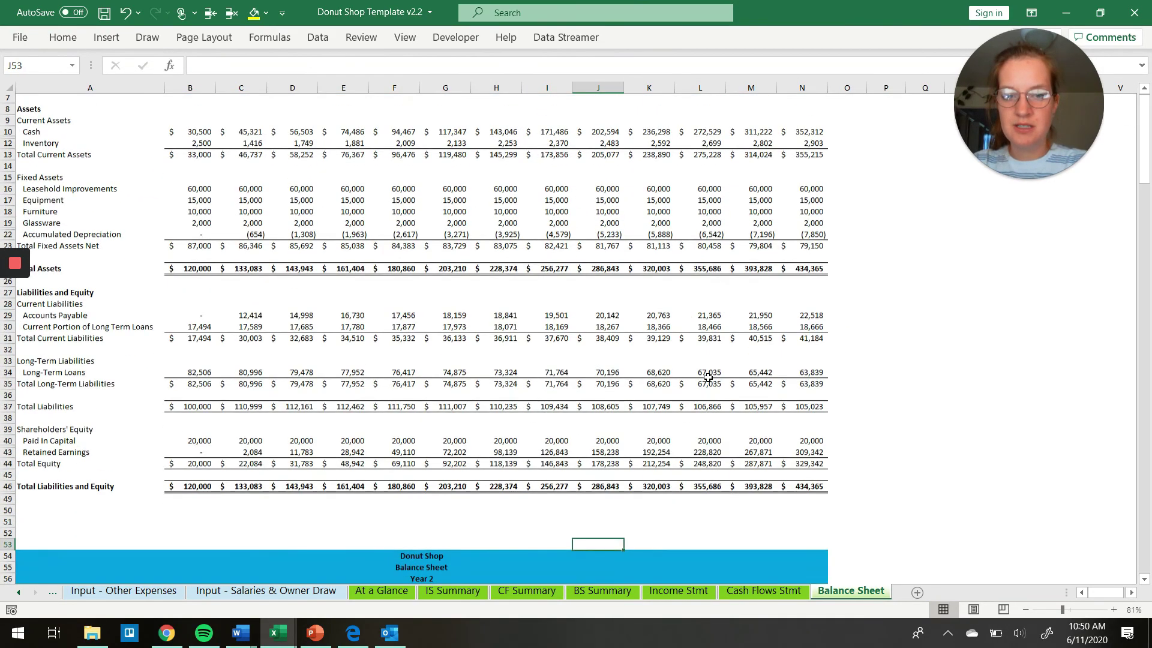
{"action": "scroll", "coordinate": [708, 378], "scroll_direction": "up", "scroll_amount": 2}
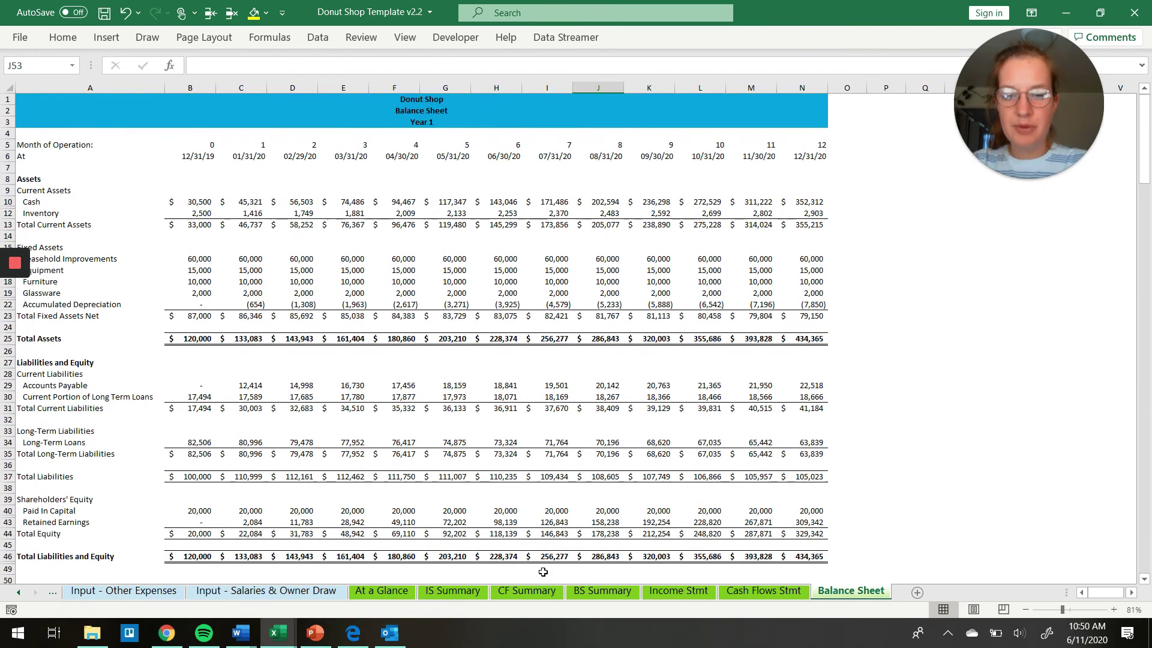
{"action": "scroll", "coordinate": [542, 597], "scroll_direction": "up", "scroll_amount": 5}
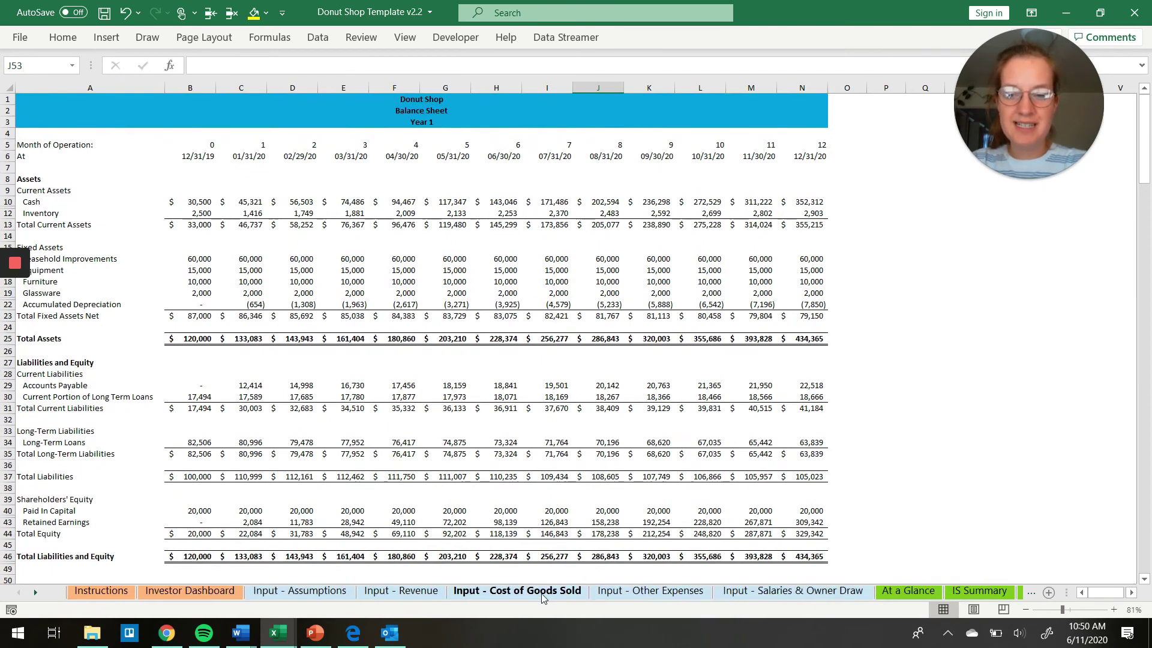
{"action": "left_click", "coordinate": [179, 591]}
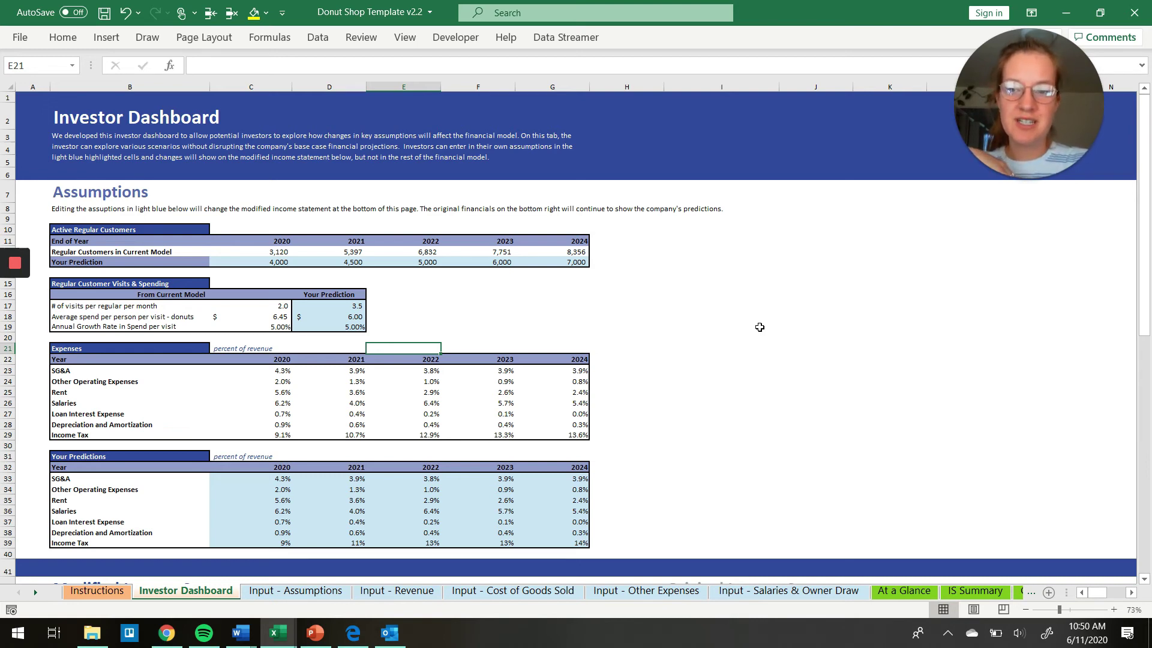
Step: Review the yearly regular-customer predictions, such as 4,500 for 2021 and 5,000 for 2022
{"action": "left_click", "coordinate": [281, 260]}
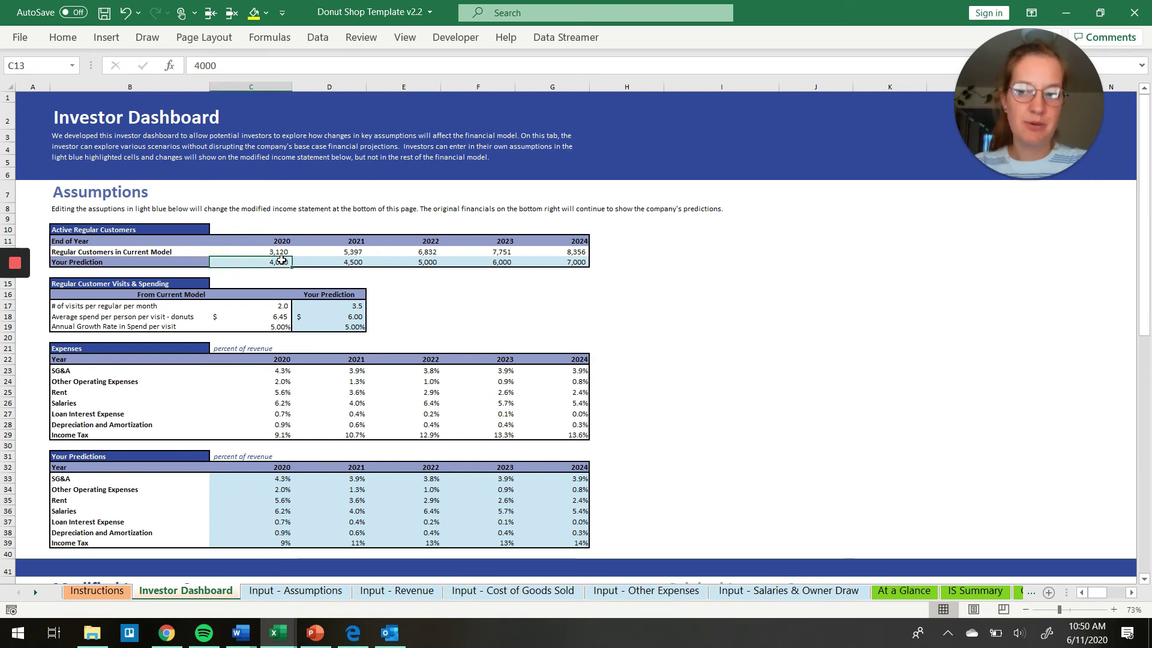
{"action": "key", "text": "Right"}
{"action": "key", "text": "Right"}
{"action": "key", "text": "Right"}
{"action": "key", "text": "Up"}
{"action": "key", "text": "Left"}
{"action": "key", "text": "Down"}
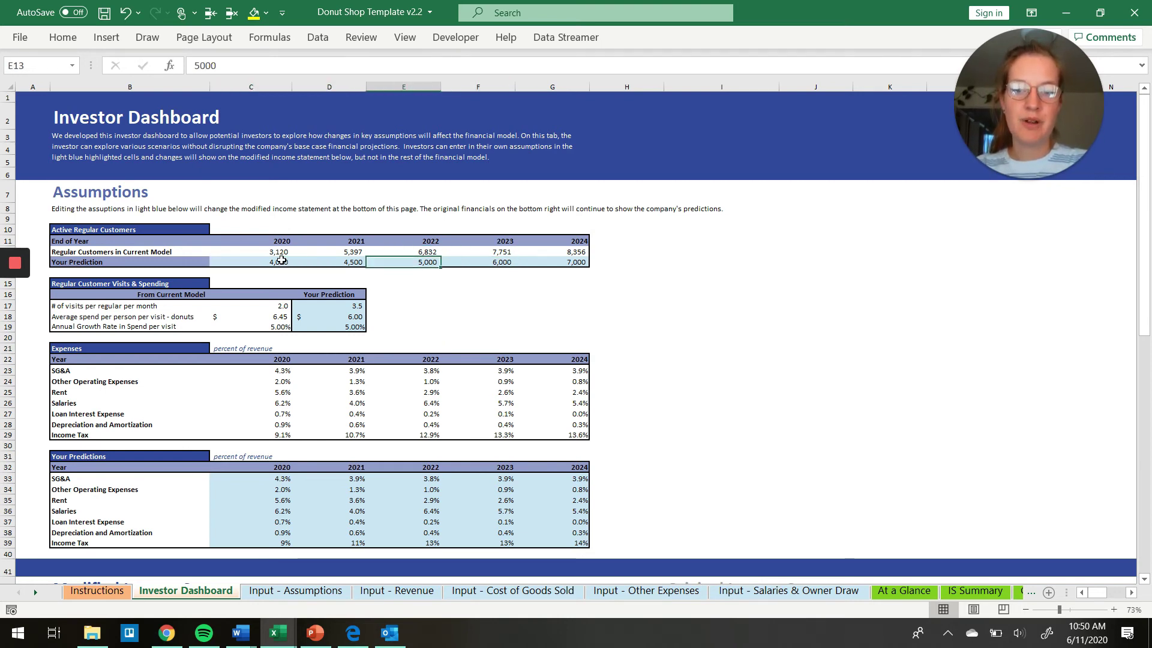
{"action": "key", "text": "Left"}
{"action": "key", "text": "Left"}
{"action": "key", "text": "Right"}
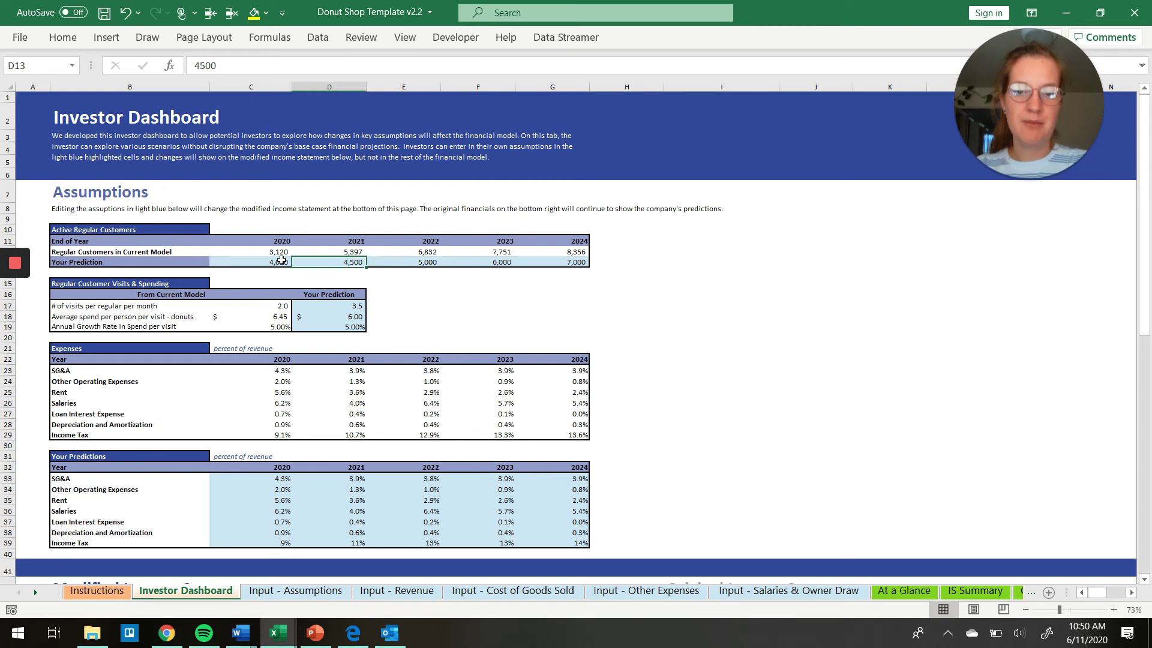
{"action": "key", "text": "Right"}
{"action": "key", "text": "Right"}
{"action": "key", "text": "Right"}
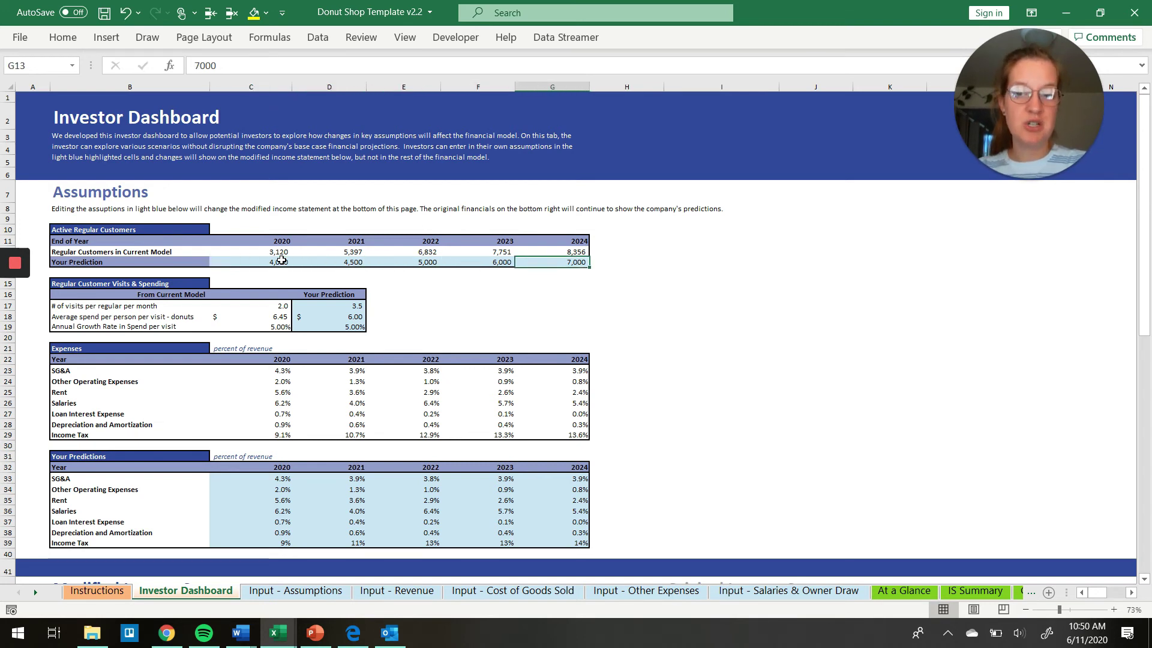
{"action": "key", "text": "Left"}
{"action": "key", "text": "Left"}
{"action": "key", "text": "Left"}
{"action": "key", "text": "Left"}
Step: Check the predicted 3.5 visits per month and the annual spend growth rate
{"action": "key", "text": "Down"}
{"action": "key", "text": "Down"}
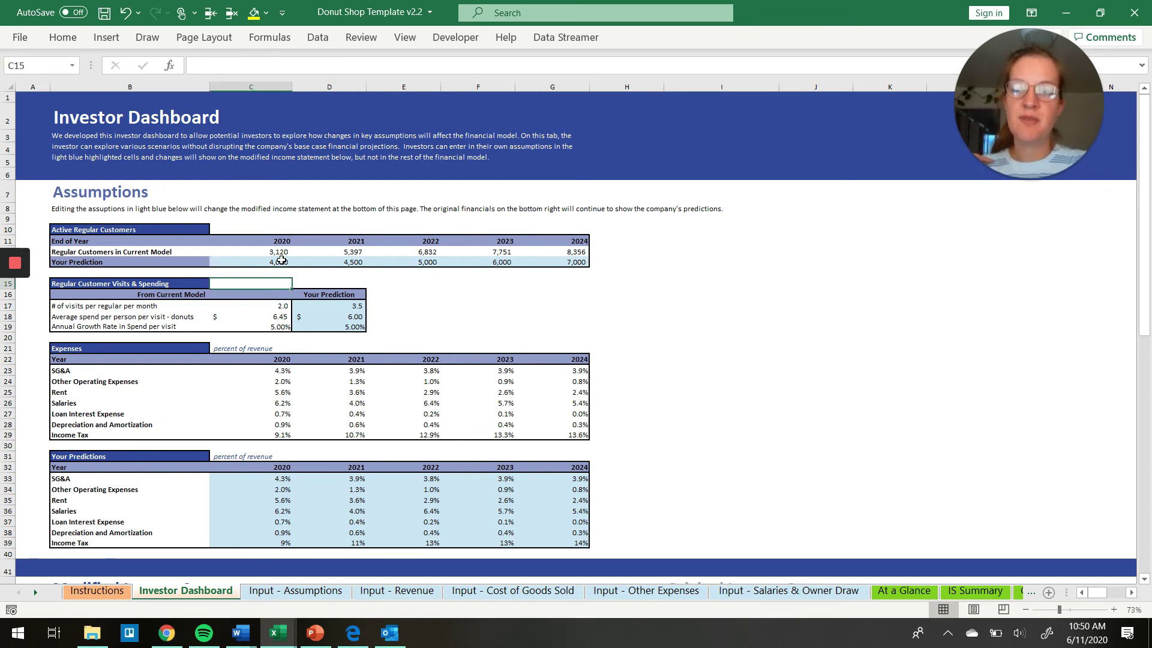
{"action": "key", "text": "Down"}
{"action": "key", "text": "Down"}
{"action": "key", "text": "Right"}
{"action": "scroll", "coordinate": [281, 259], "scroll_direction": "down", "scroll_amount": 1}
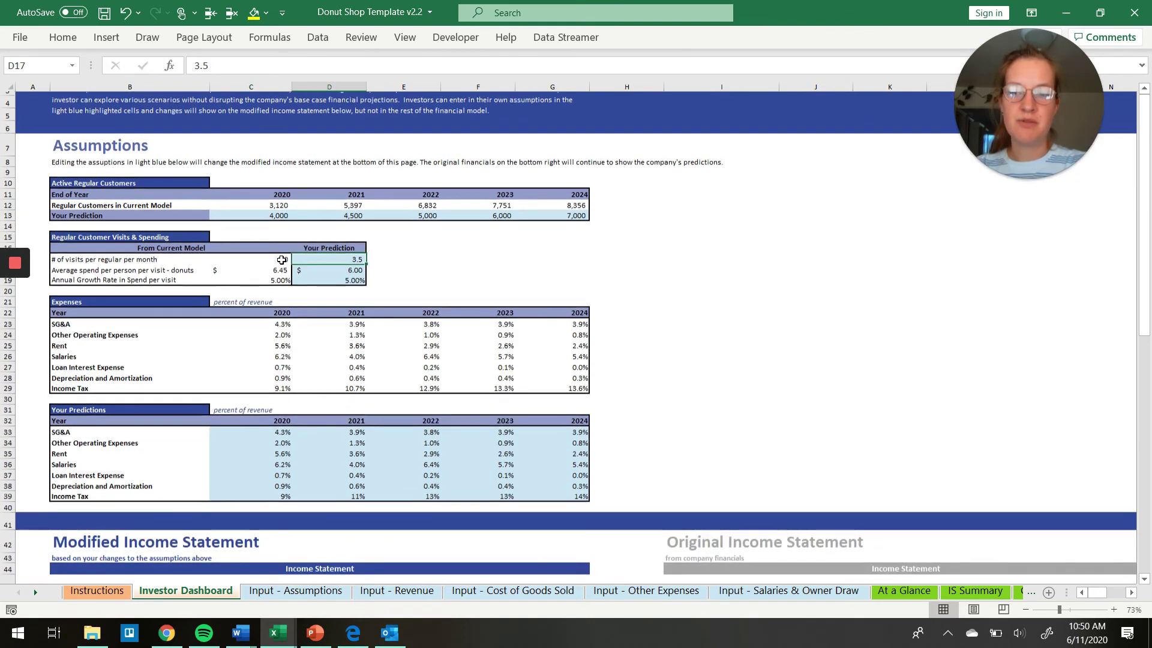
{"action": "scroll", "coordinate": [282, 259], "scroll_direction": "down", "scroll_amount": 1}
{"action": "key", "text": "Down"}
{"action": "key", "text": "Down"}
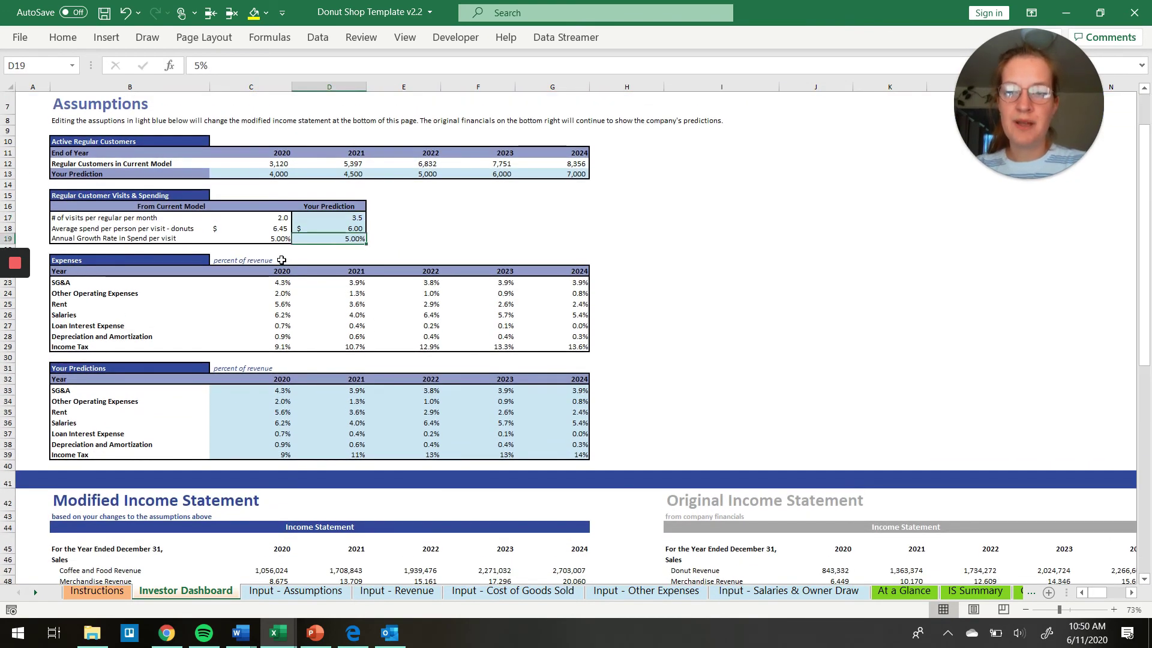
{"action": "key", "text": "Up"}
{"action": "key", "text": "Up"}
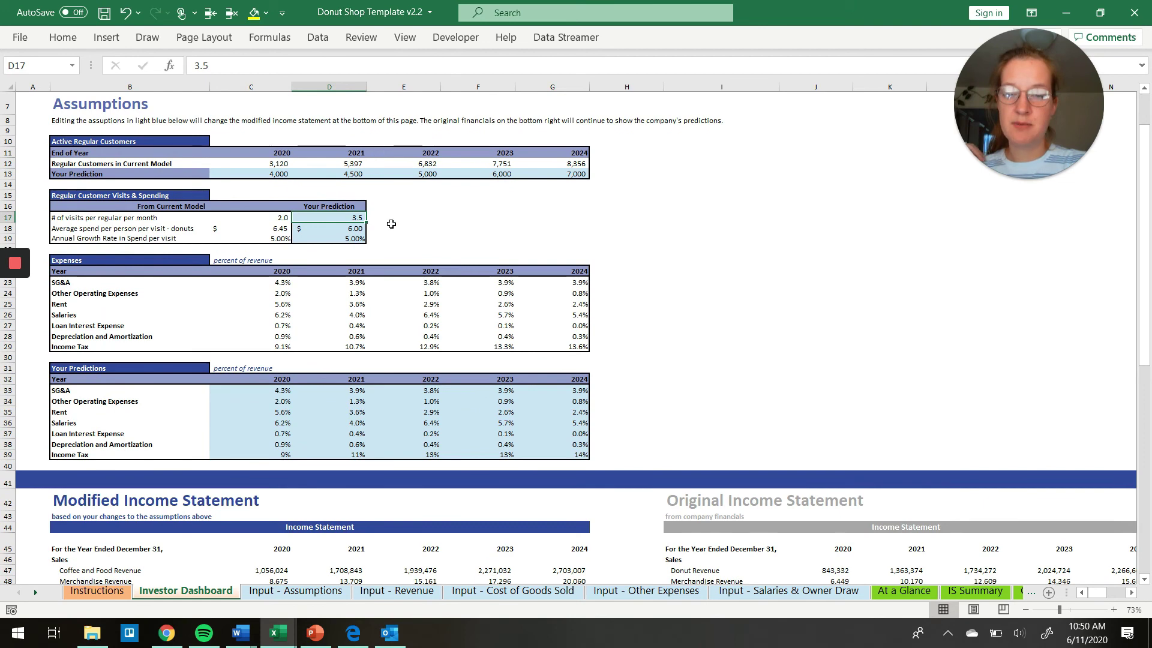
Step: Compare the Modified 2020 net income of $397,762 with the Original $309,342
{"action": "scroll", "coordinate": [391, 224], "scroll_direction": "down", "scroll_amount": 2}
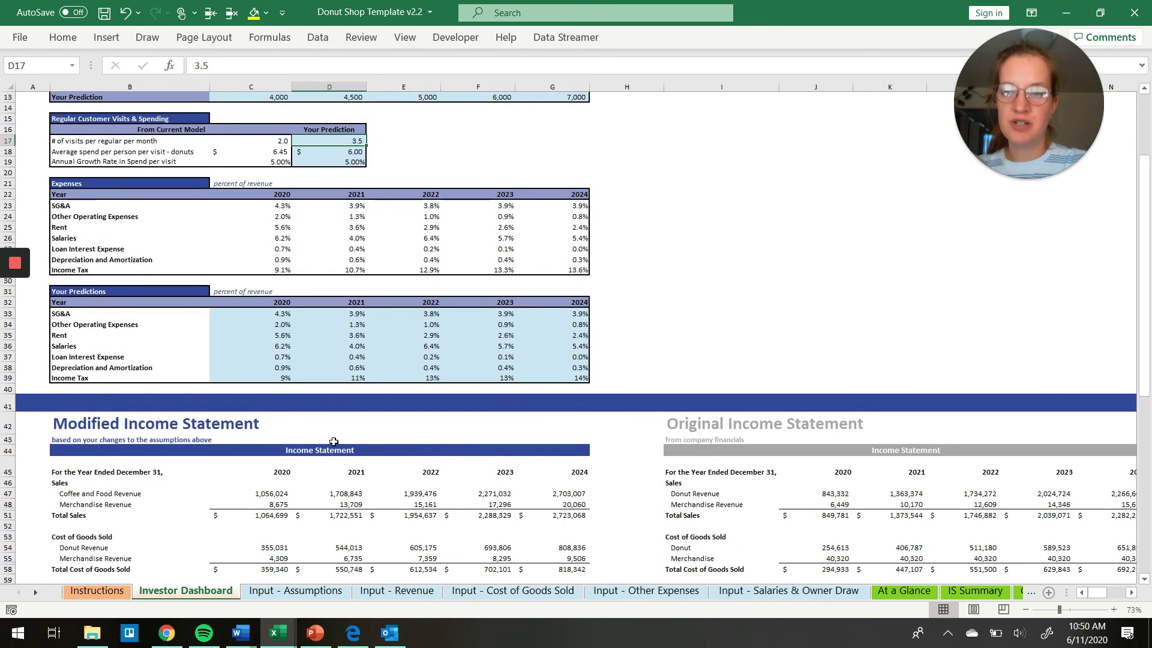
{"action": "scroll", "coordinate": [458, 440], "scroll_direction": "down", "scroll_amount": 1}
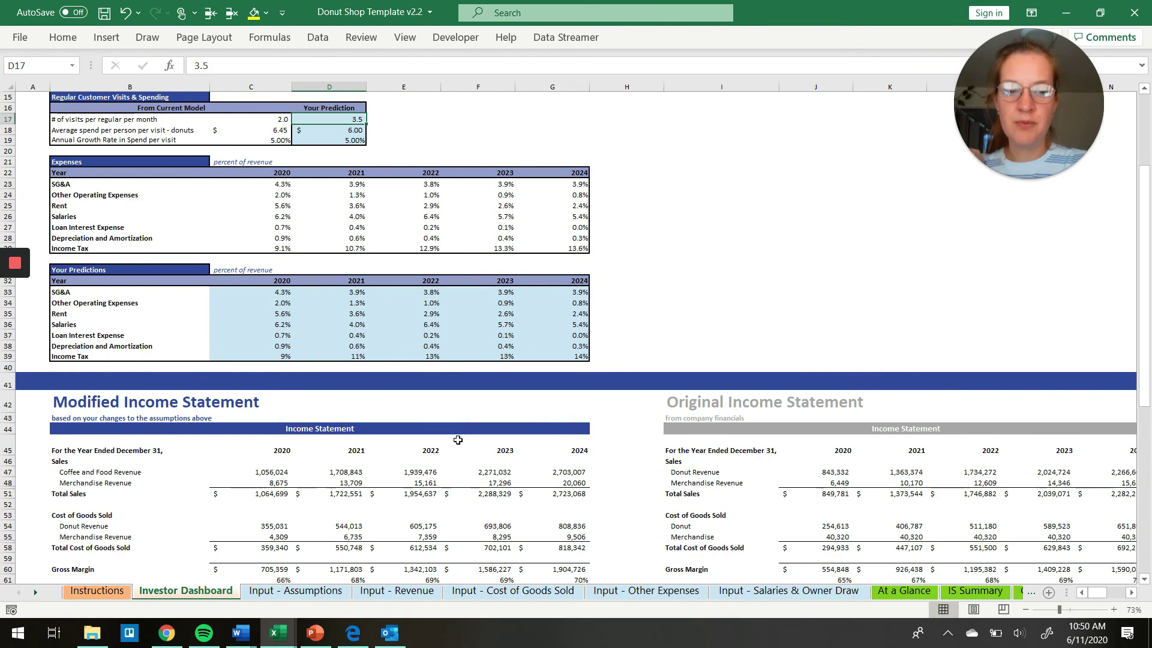
{"action": "scroll", "coordinate": [457, 440], "scroll_direction": "down", "scroll_amount": 7}
{"action": "scroll", "coordinate": [458, 440], "scroll_direction": "right", "scroll_amount": 2}
{"action": "scroll", "coordinate": [458, 440], "scroll_direction": "left", "scroll_amount": 2}
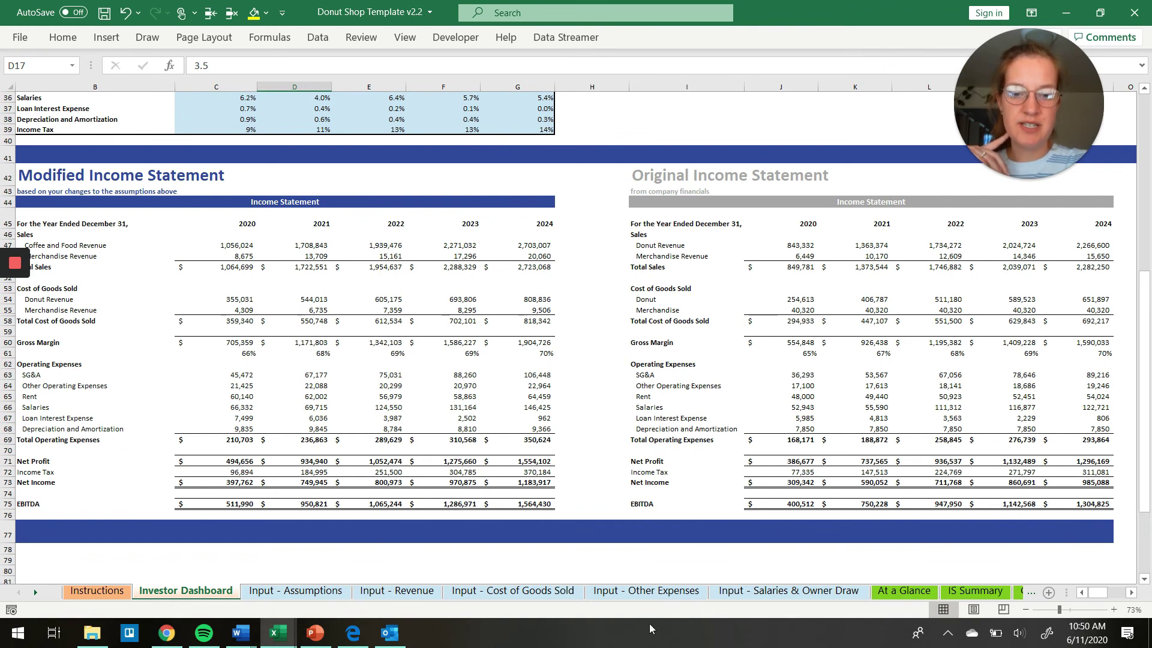
{"action": "left_click", "coordinate": [666, 594]}
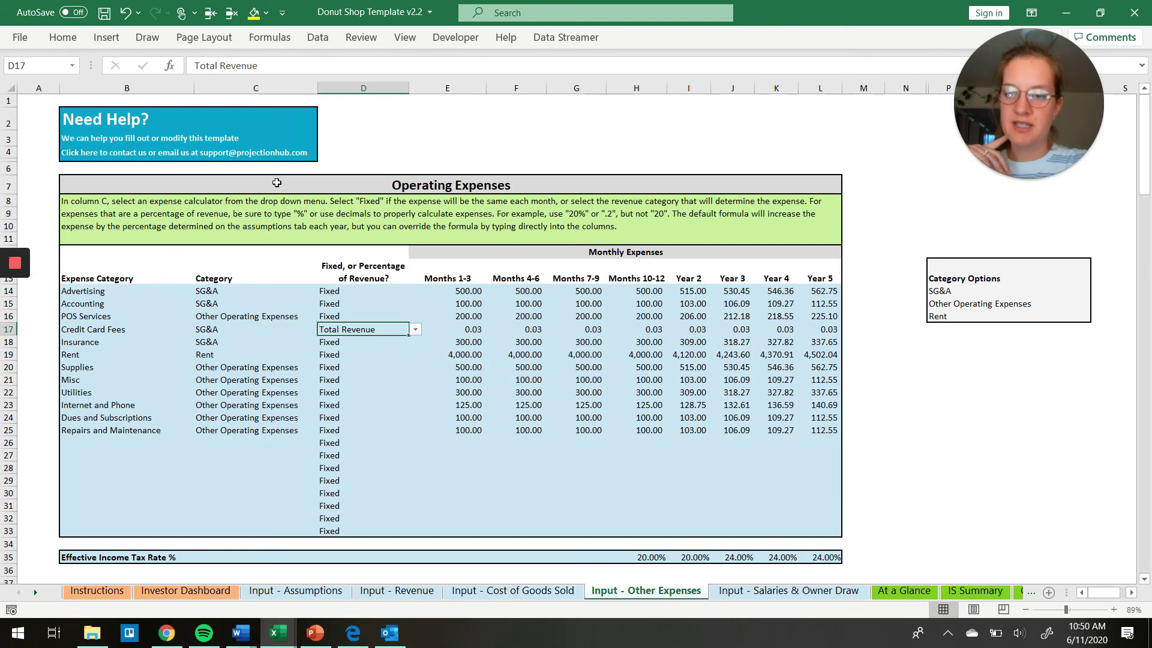
{"action": "left_click", "coordinate": [186, 591]}
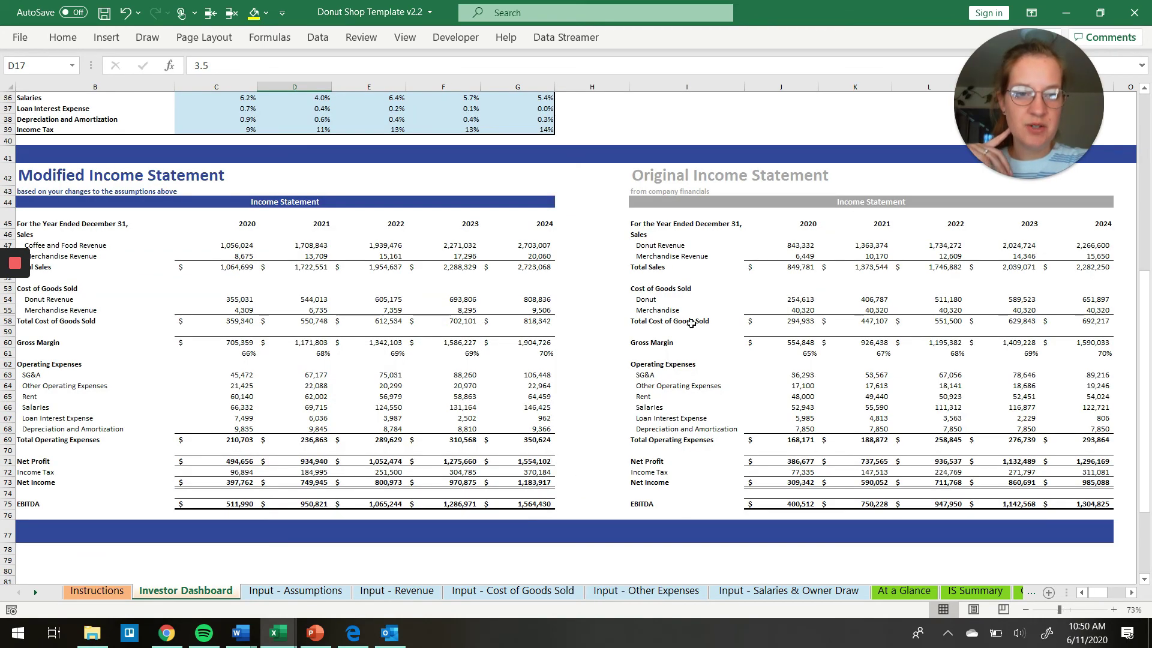
{"action": "scroll", "coordinate": [691, 324], "scroll_direction": "right", "scroll_amount": 1}
{"action": "scroll", "coordinate": [781, 411], "scroll_direction": "left", "scroll_amount": 3}
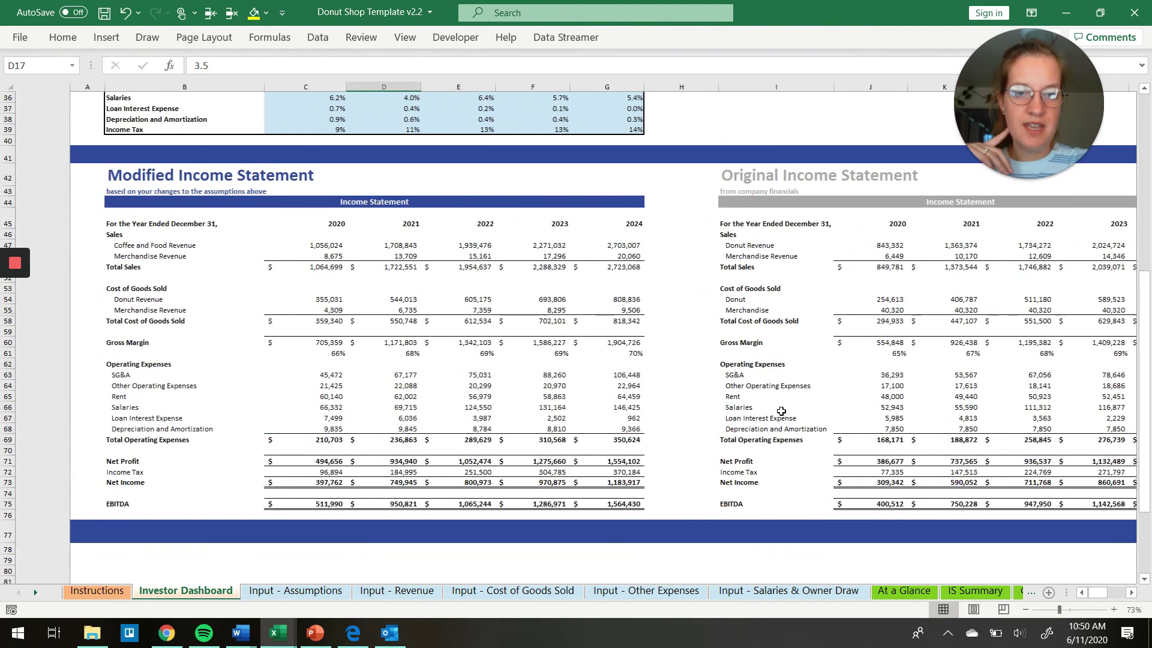
{"action": "scroll", "coordinate": [547, 190], "scroll_direction": "up", "scroll_amount": 6}
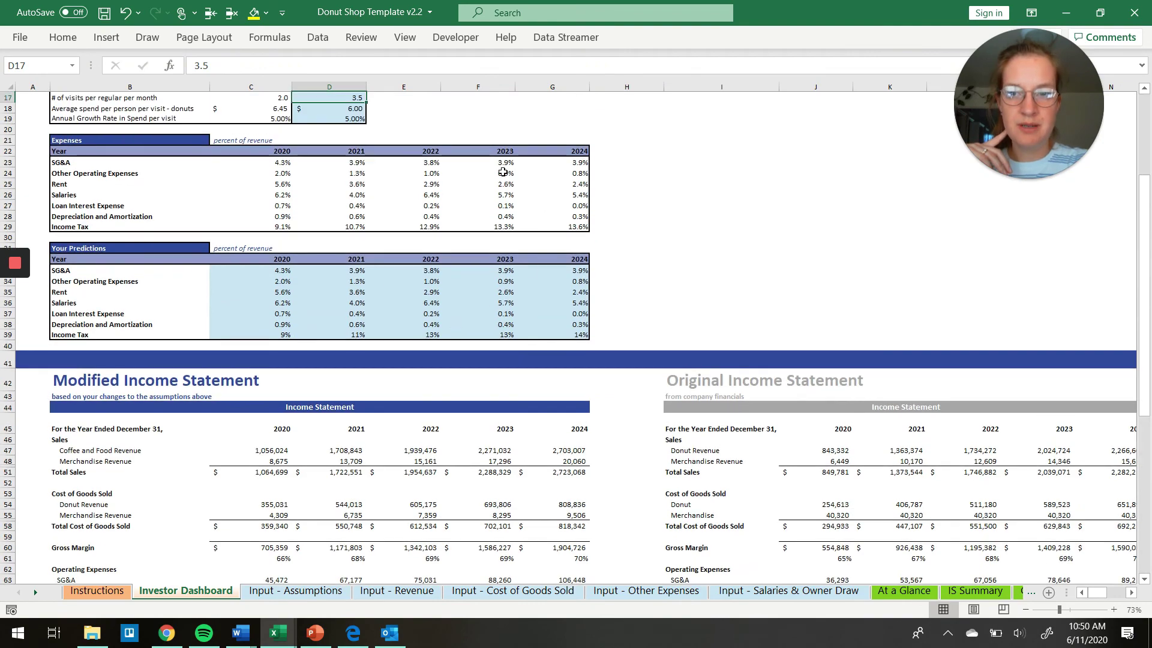
{"action": "scroll", "coordinate": [503, 172], "scroll_direction": "up", "scroll_amount": 5}
{"action": "scroll", "coordinate": [467, 379], "scroll_direction": "down", "scroll_amount": 6}
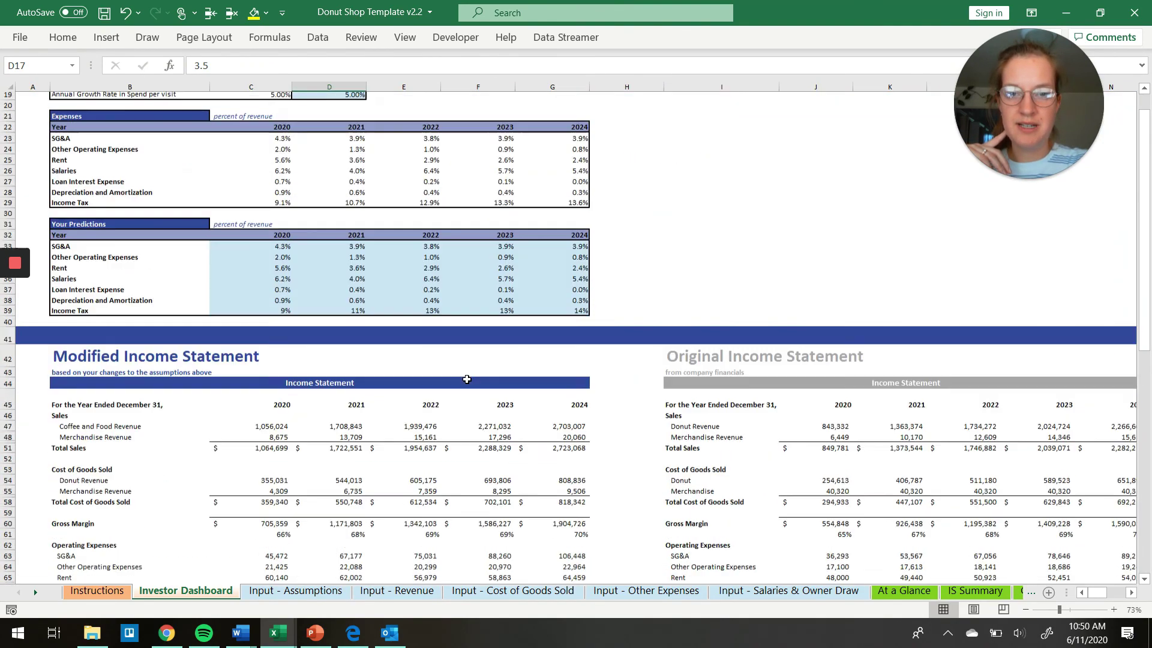
{"action": "scroll", "coordinate": [467, 379], "scroll_direction": "down", "scroll_amount": 5}
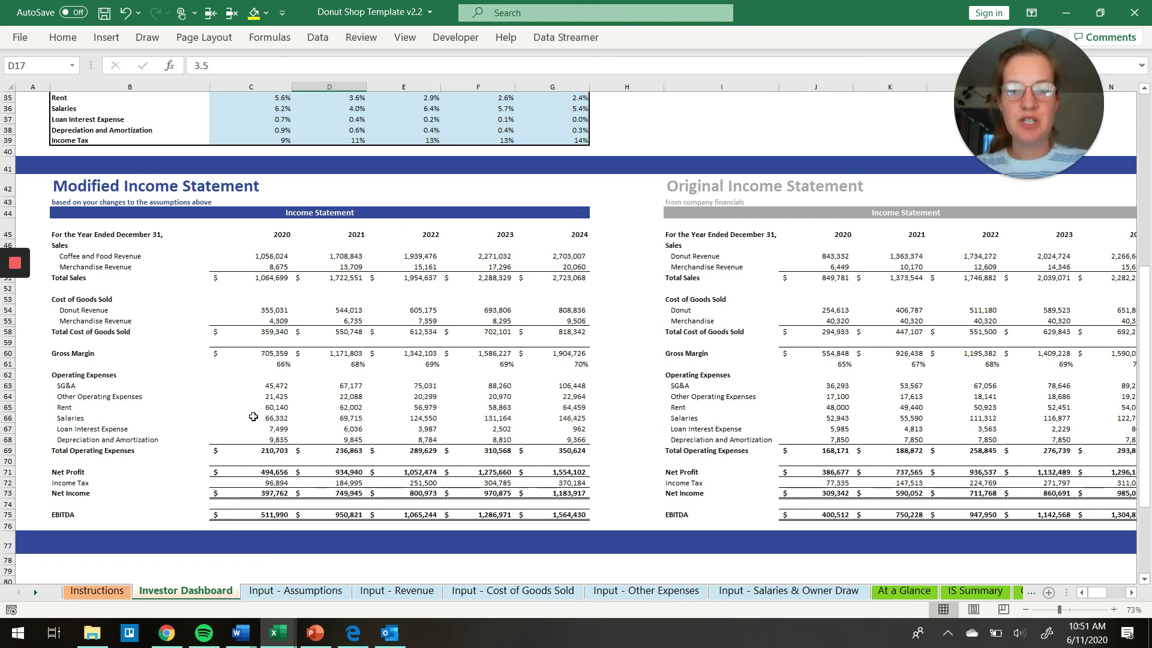
Step: Return to the top of Input - Revenue, showing the $500 monthly advertising budget
{"action": "left_click", "coordinate": [397, 590]}
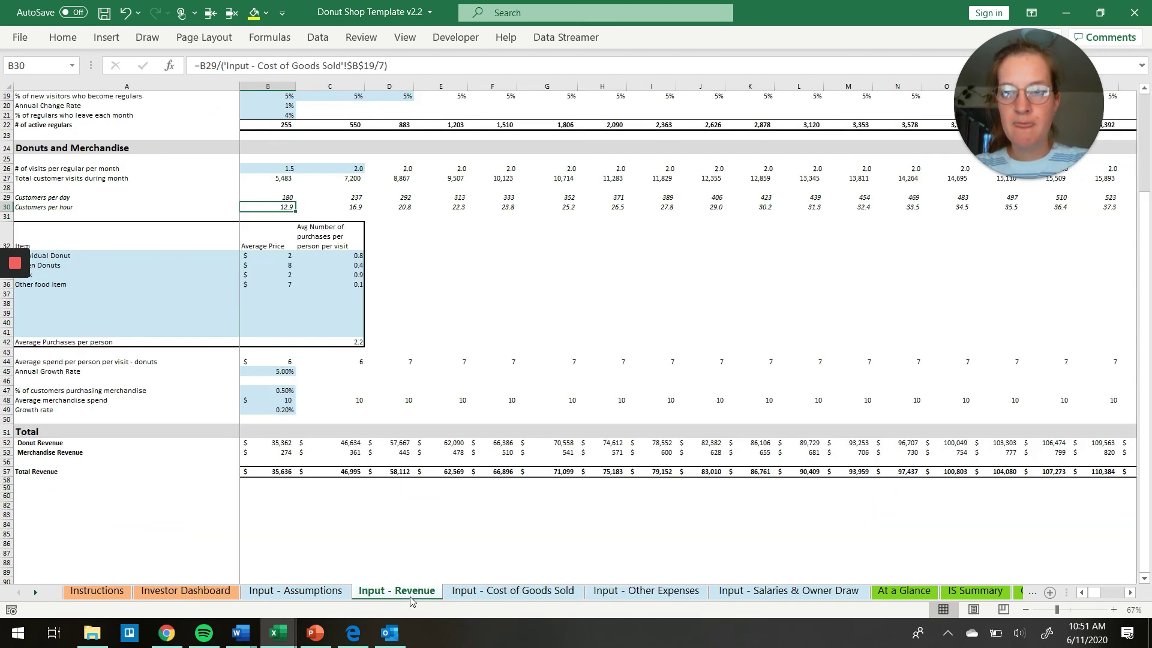
{"action": "scroll", "coordinate": [511, 275], "scroll_direction": "up", "scroll_amount": 5}
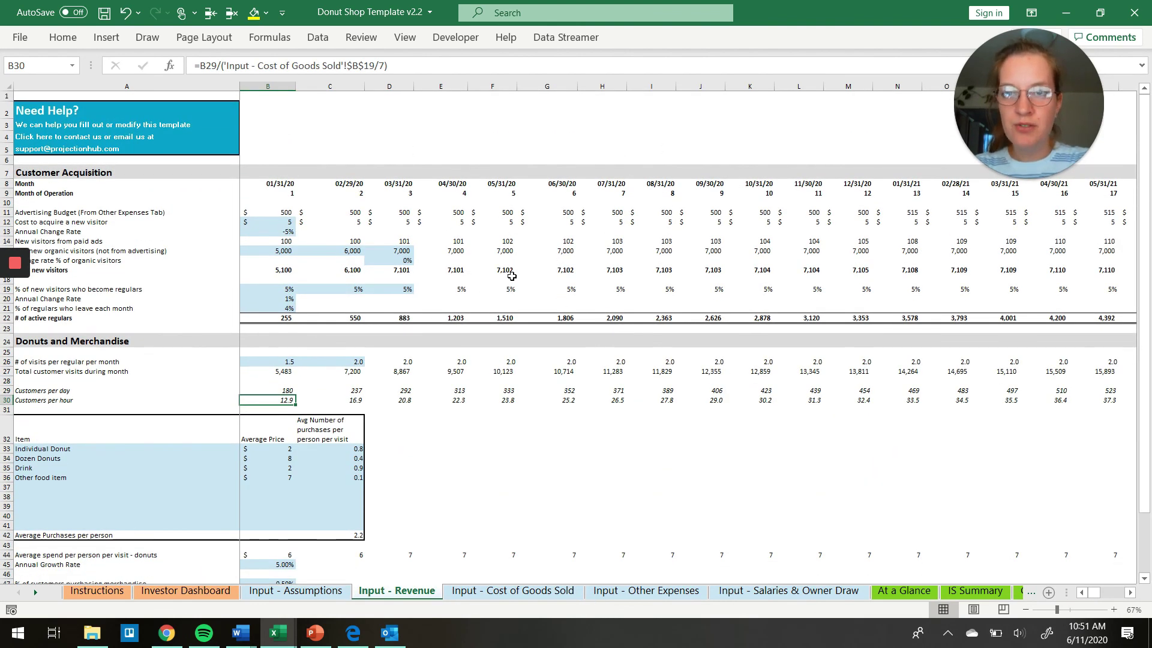